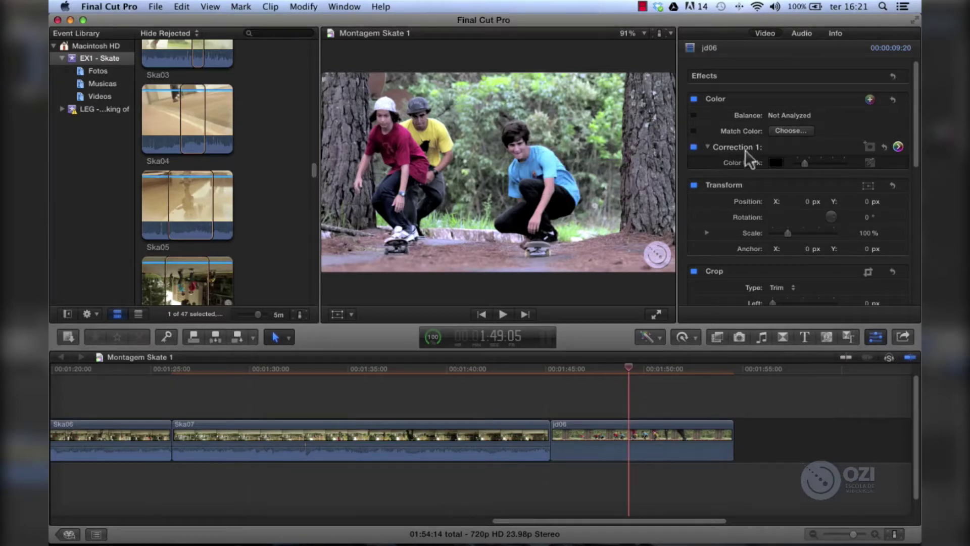
Review Correction 1's Color, Exposure and Saturation boards, then switch Correction 1 off to compare.
click(898, 148)
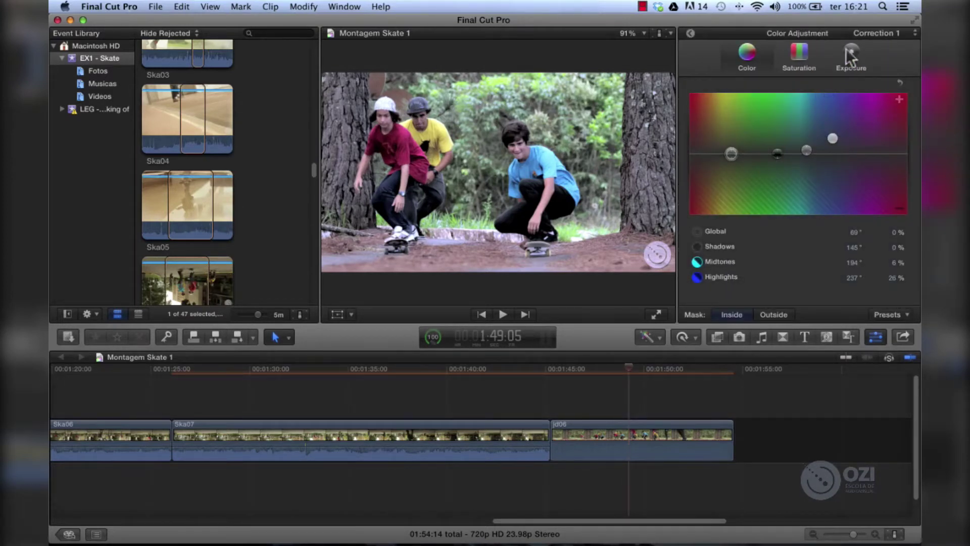
click(803, 53)
click(801, 53)
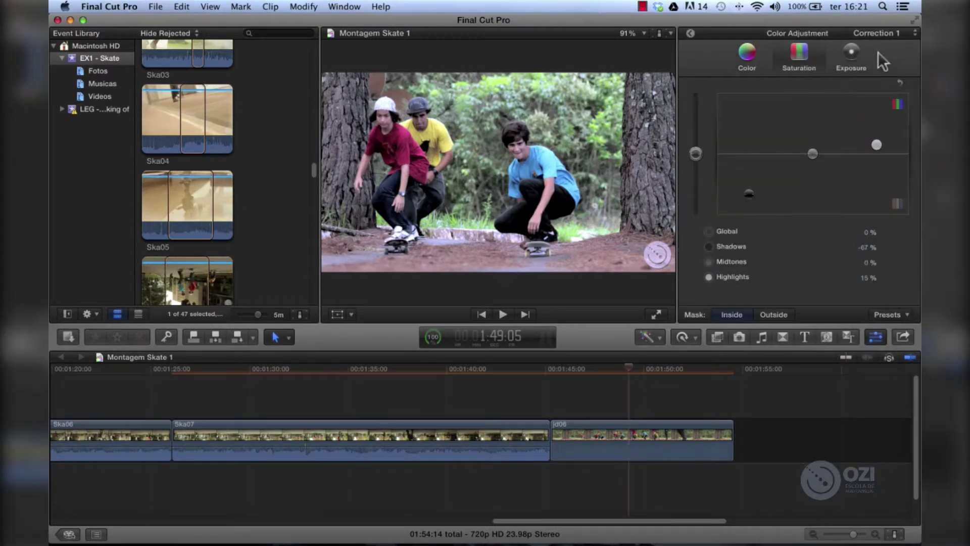
click(739, 50)
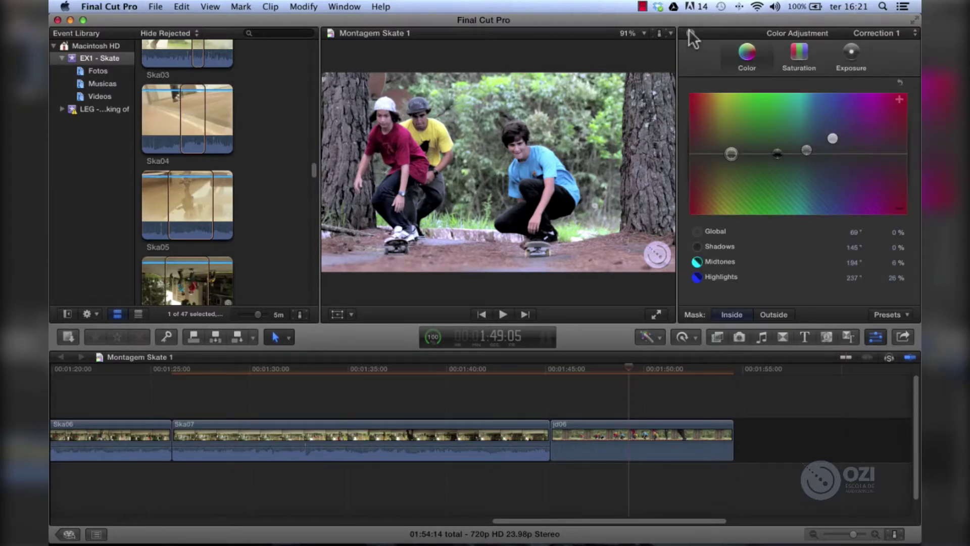
click(690, 32)
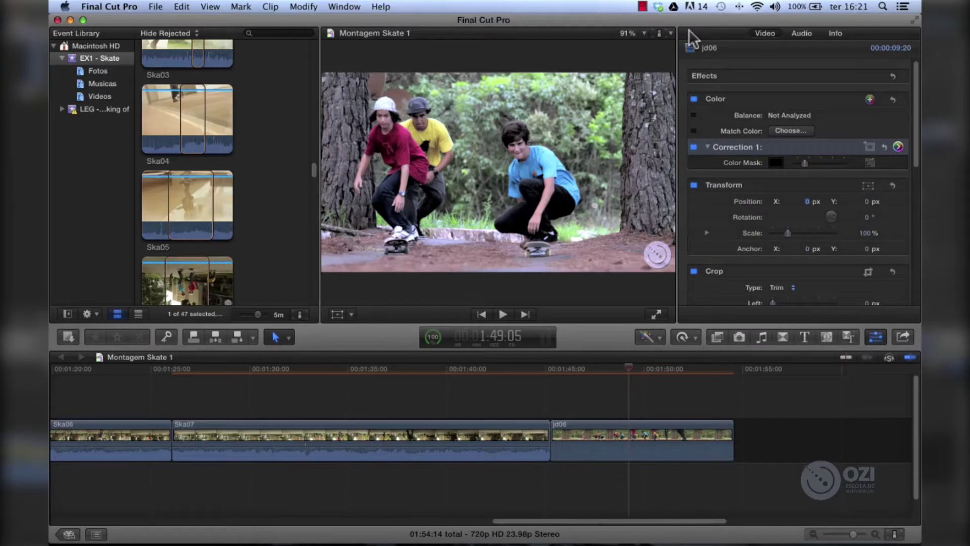
click(693, 146)
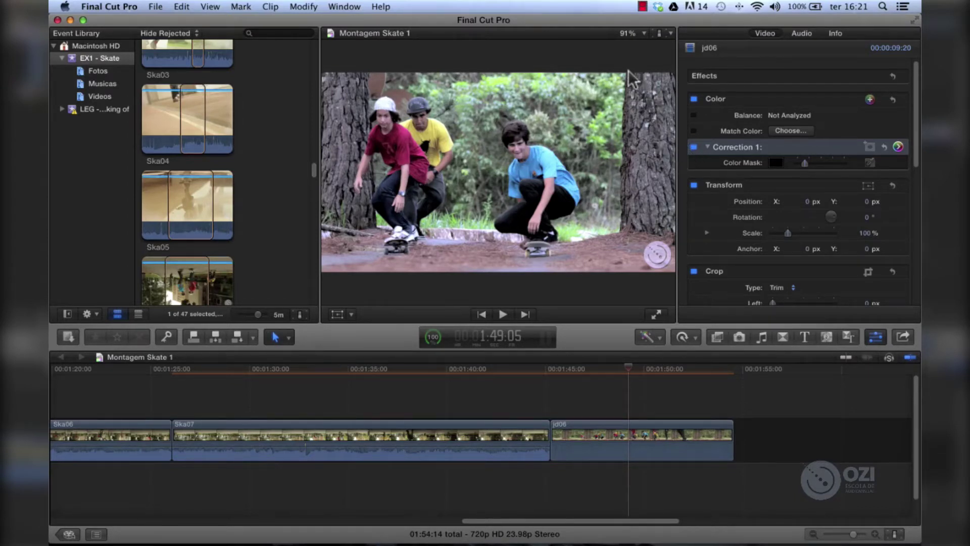
Open the viewer's View Options menu at its top right.
click(669, 32)
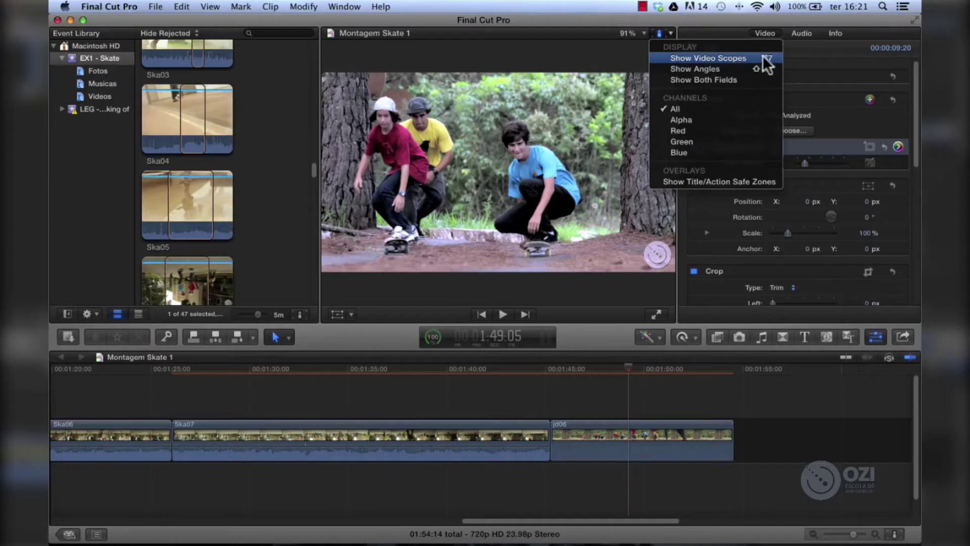
Show video scopes so a Luma waveform appears beside the skate clip.
click(743, 57)
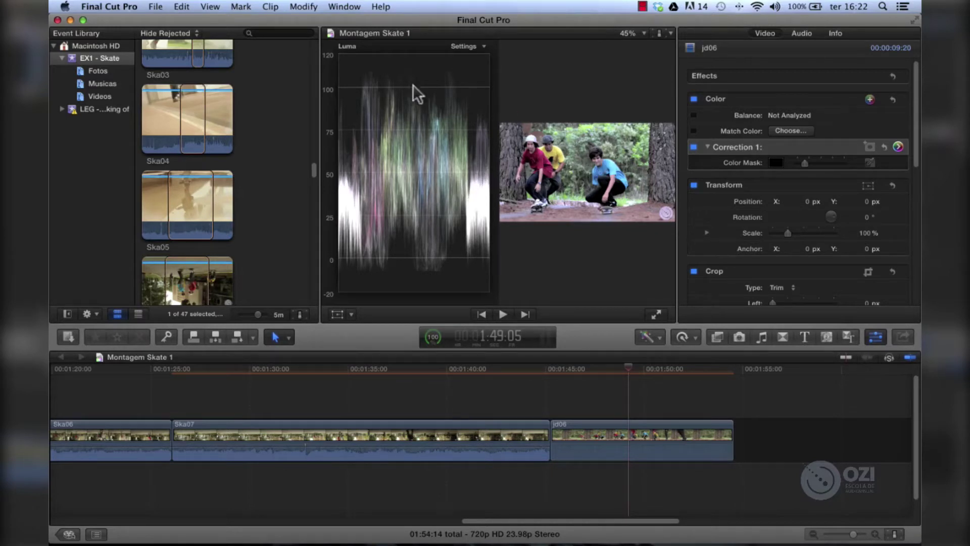
Switch the scope to an RGB Overlay histogram, then to the Vectorscope.
click(481, 44)
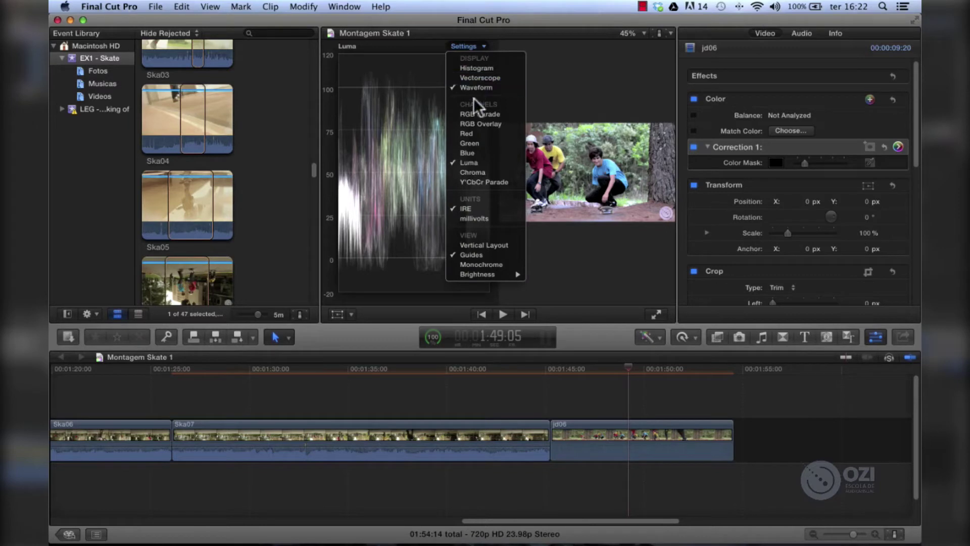
click(478, 67)
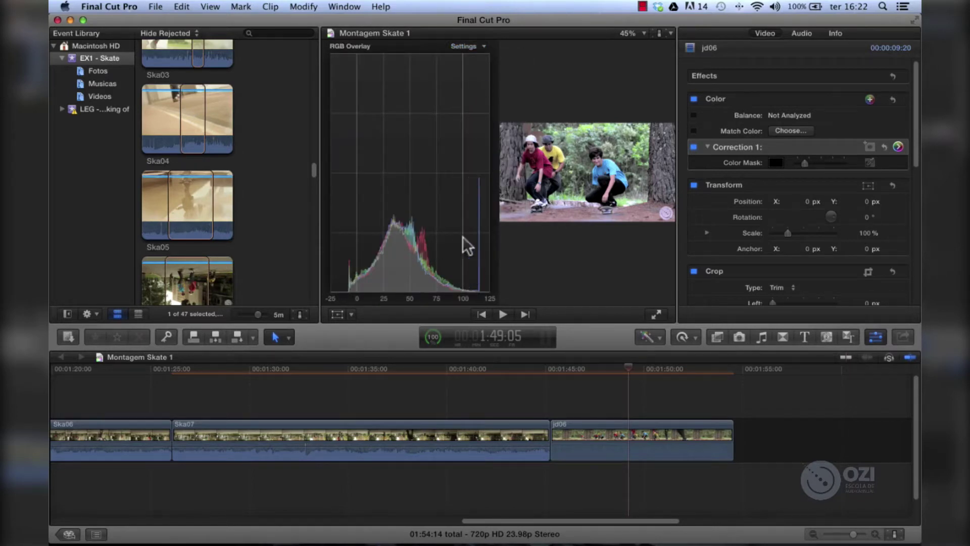
click(486, 47)
click(481, 78)
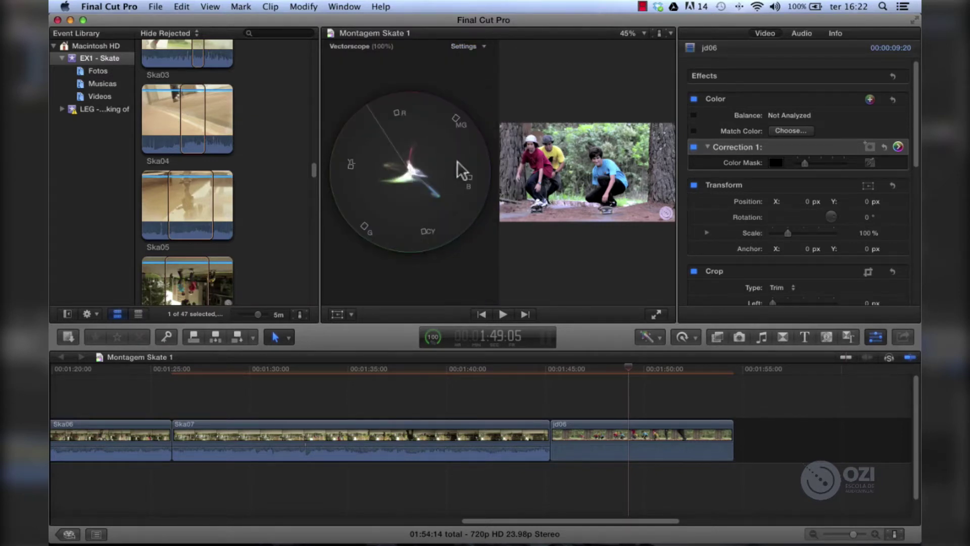
Switch the scope from the Vectorscope back to the Luma waveform.
click(485, 45)
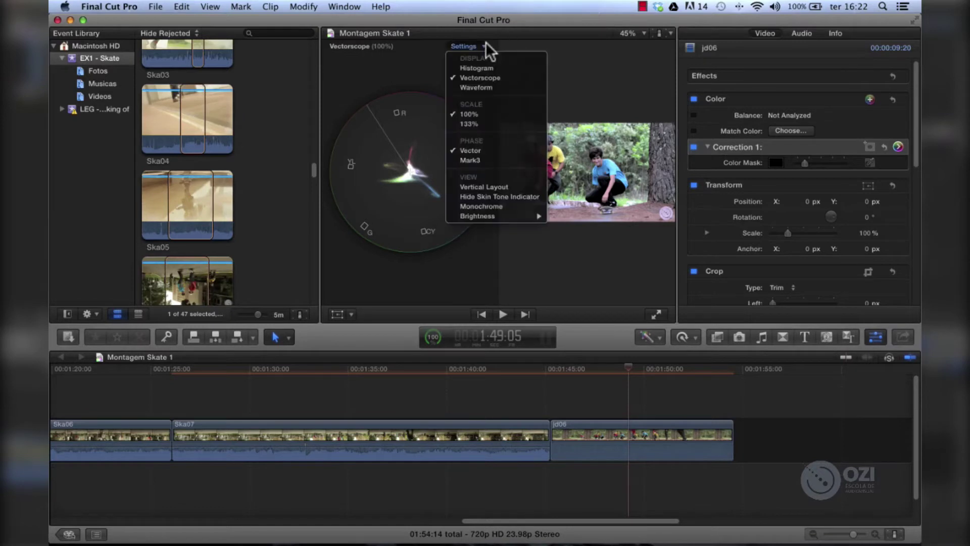
click(471, 88)
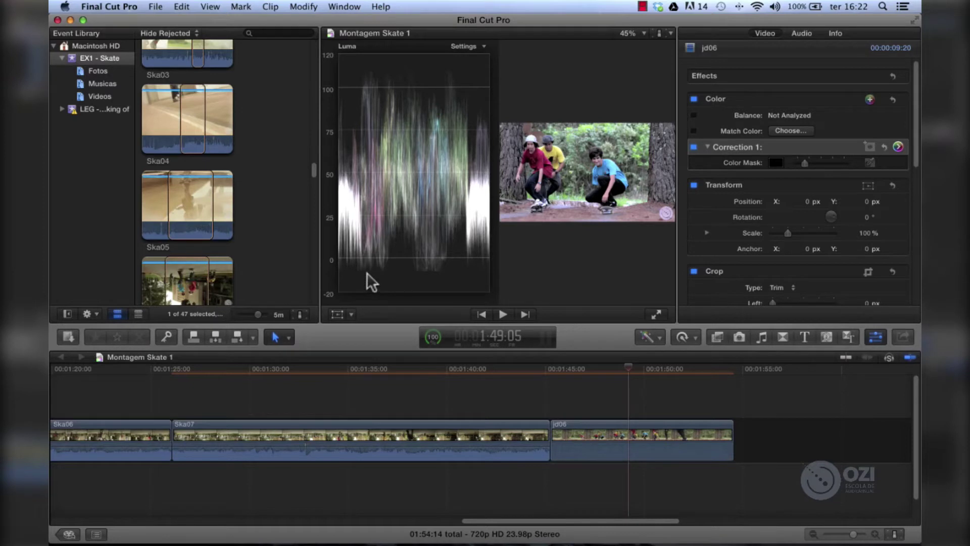
Hide the event library sidebar and narrow the browser to widen the viewer.
click(67, 313)
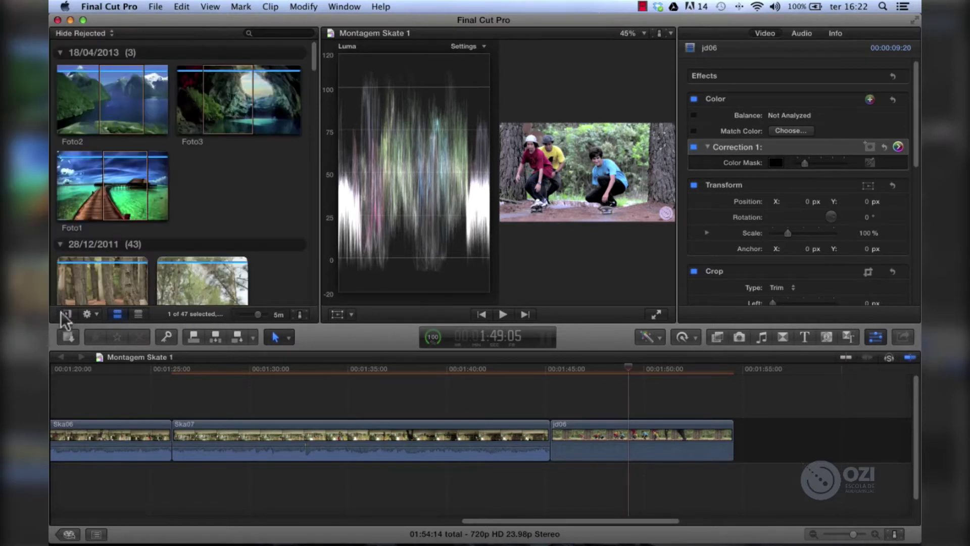
click(60, 314)
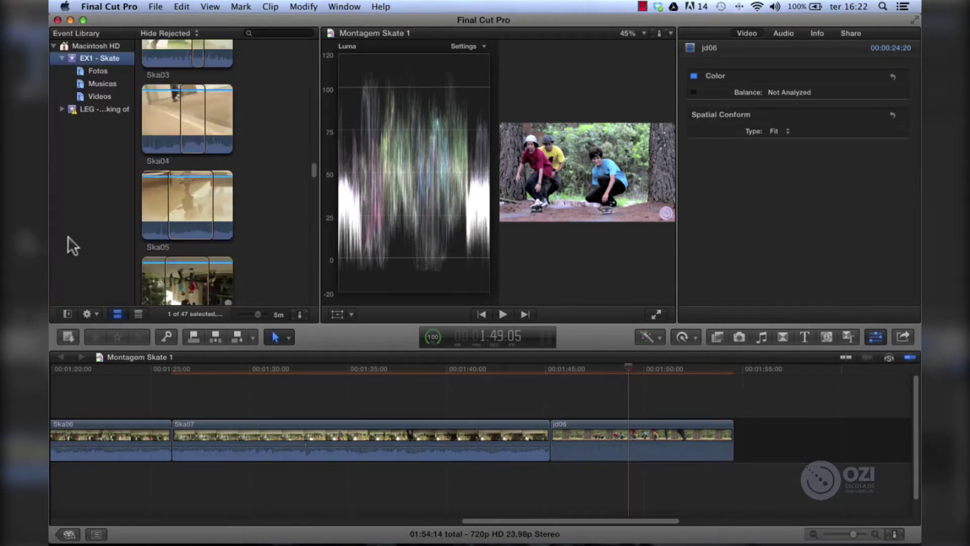
click(66, 314)
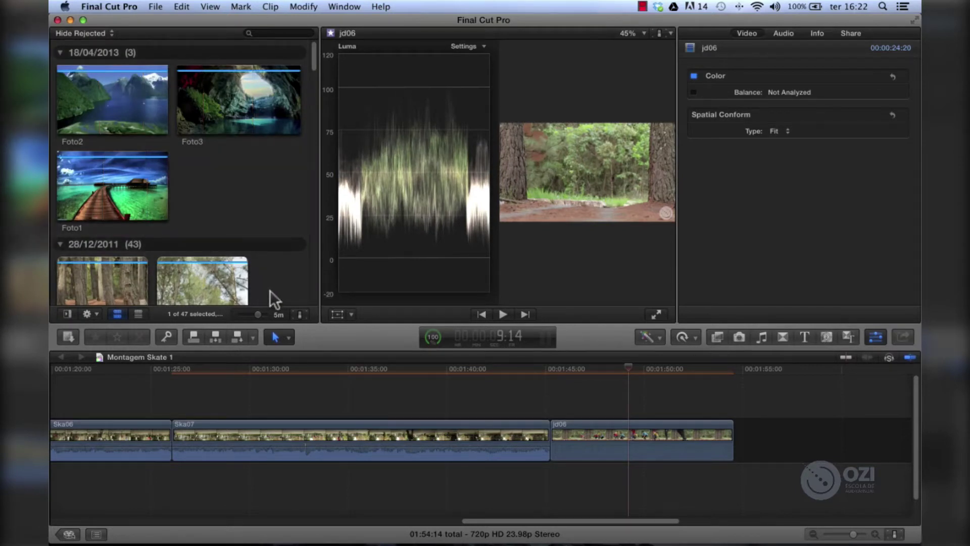
drag(320, 290, 269, 292)
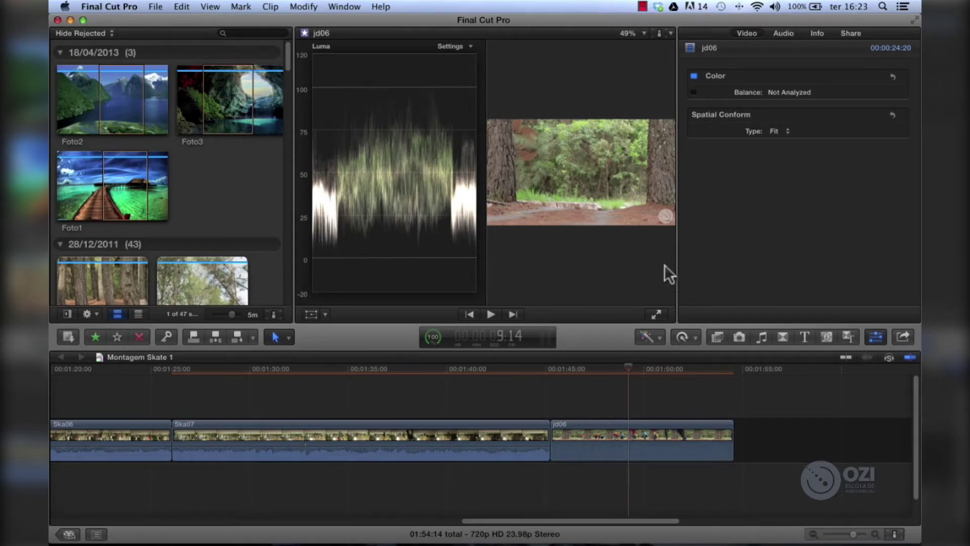
Set the scope to Vertical Layout and drag the viewer/timeline divider down for a taller viewer.
click(471, 45)
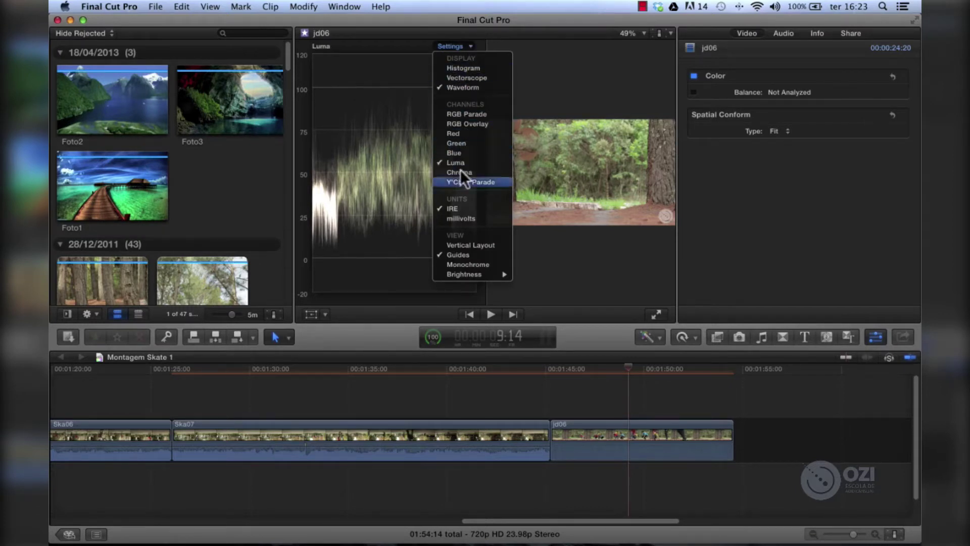
click(463, 244)
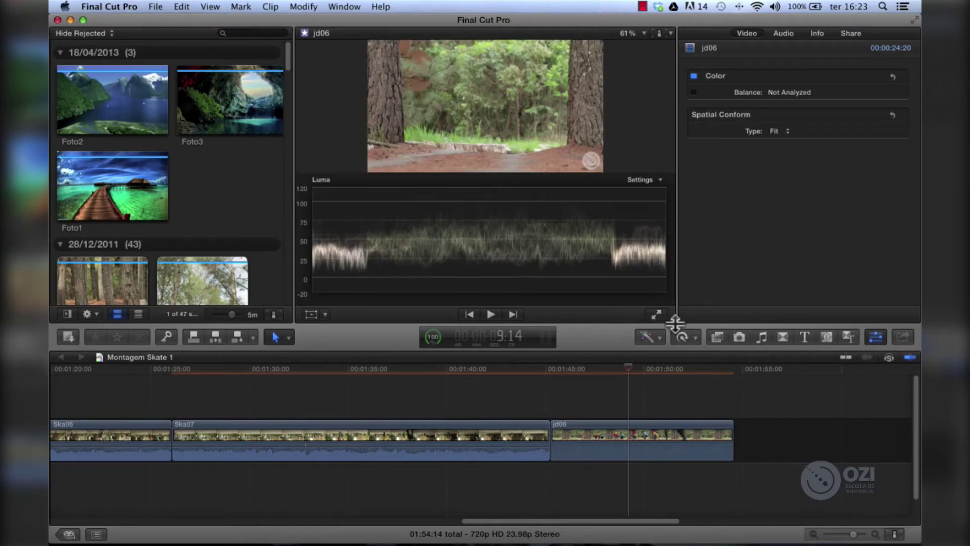
drag(675, 319, 678, 394)
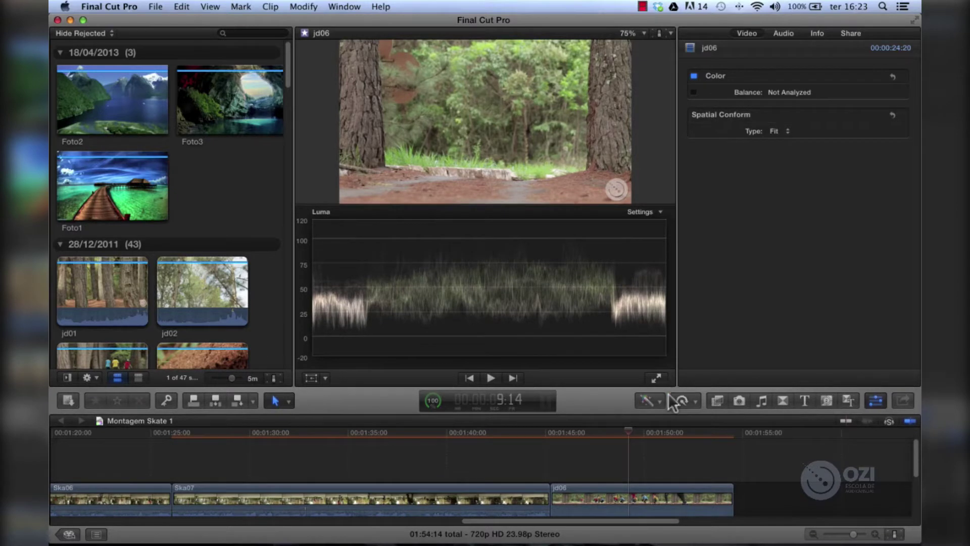
Select the jd06 clip in the timeline and open Correction 1's Color Board.
scroll(586, 444, down, 3)
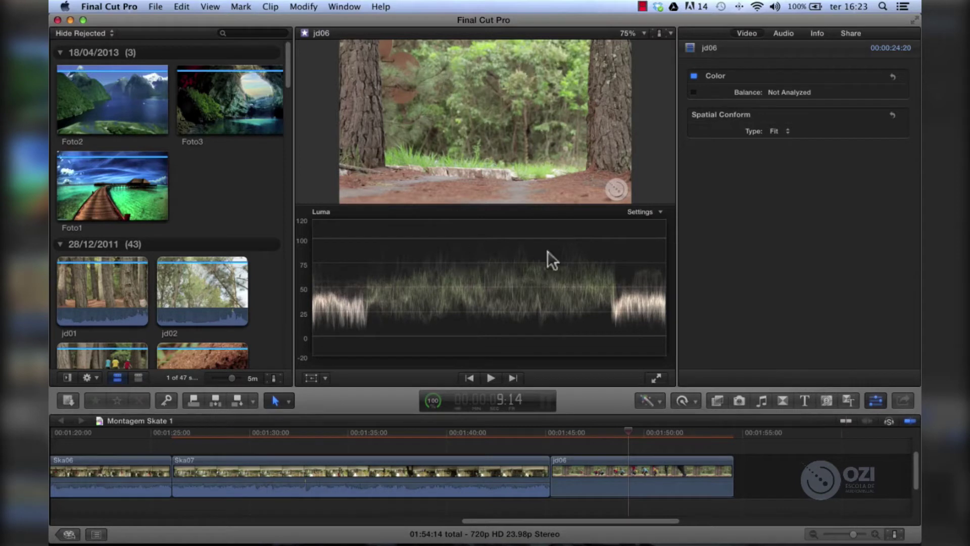
click(590, 492)
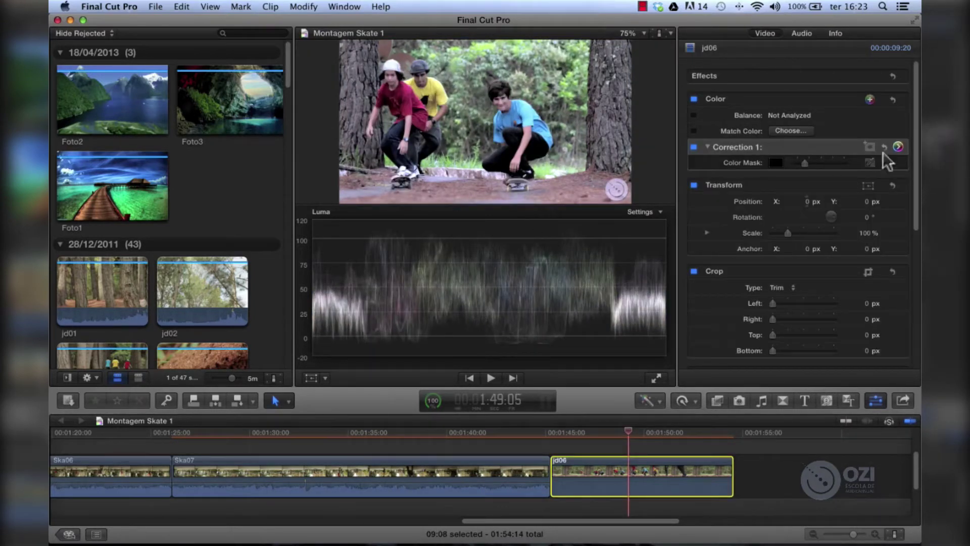
click(896, 146)
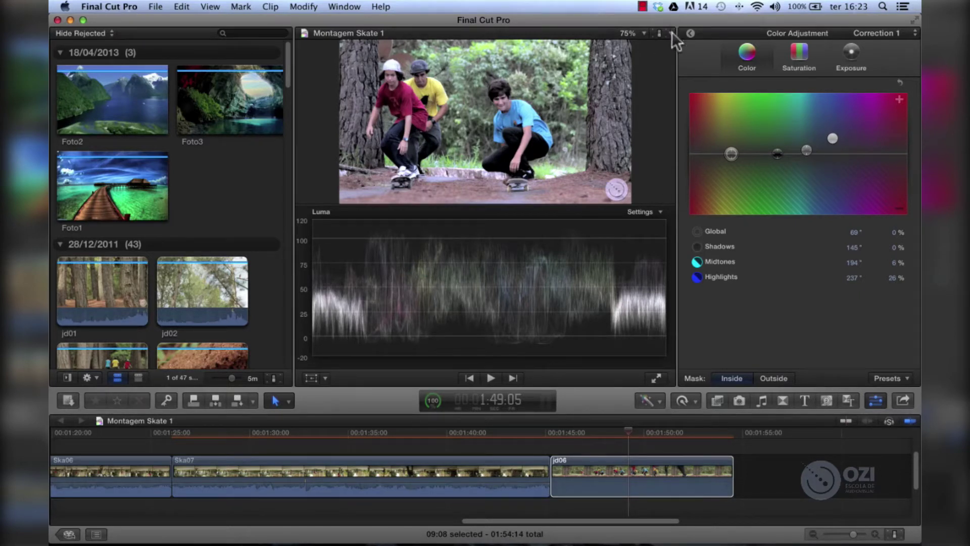
Open the scope's Settings menu beneath the skate clip to pick the histogram display.
click(657, 212)
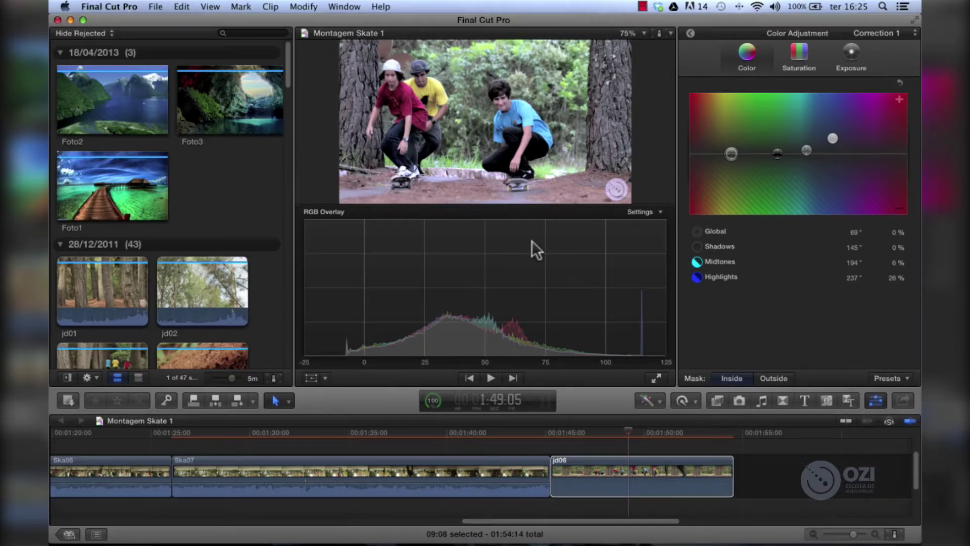
click(643, 211)
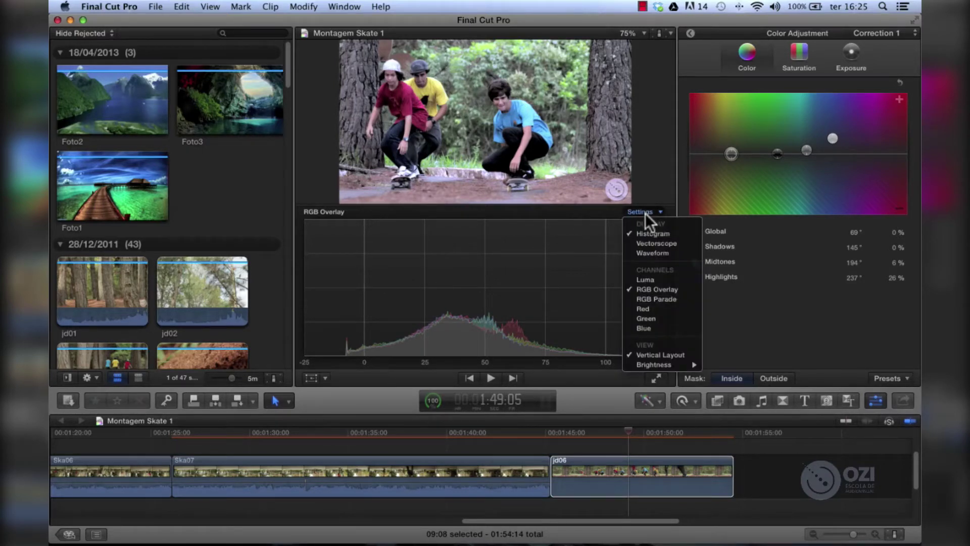
click(645, 280)
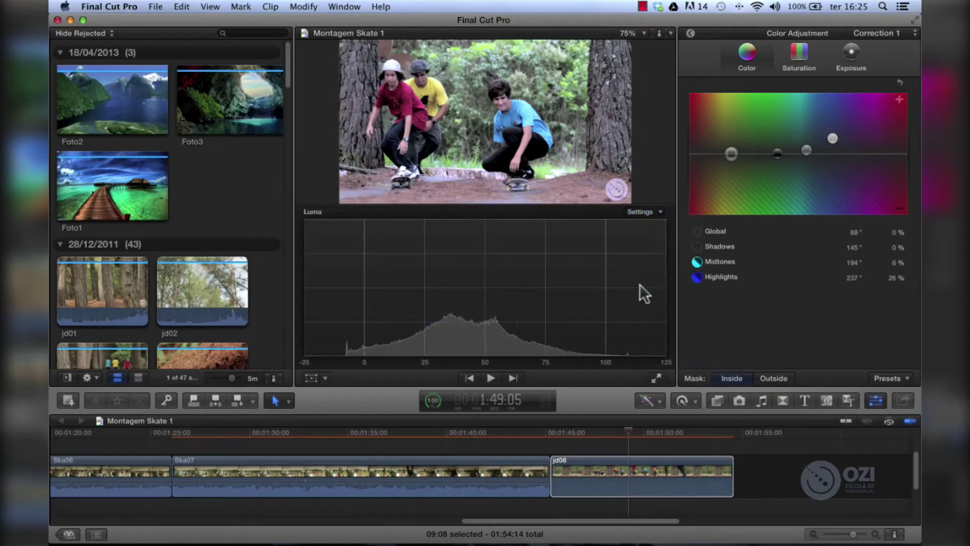
click(653, 211)
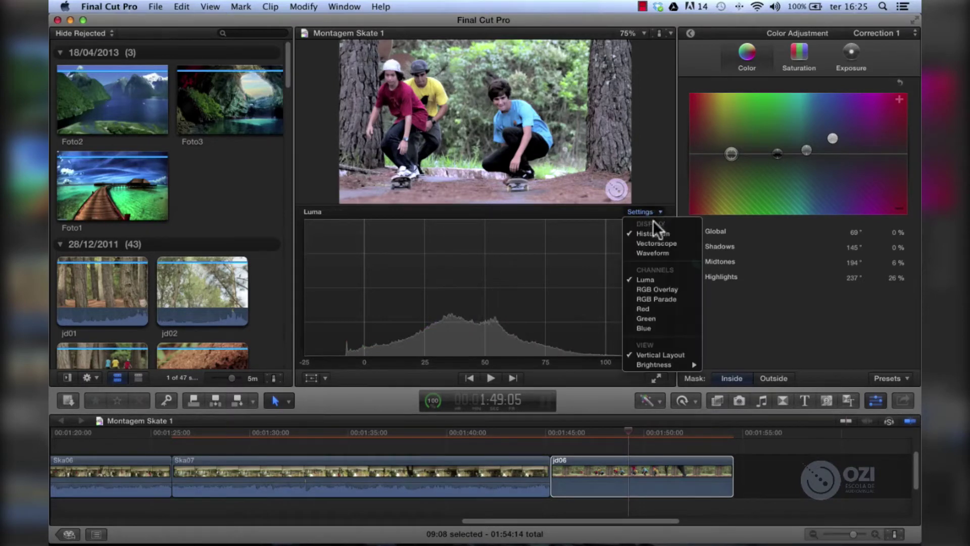
click(649, 290)
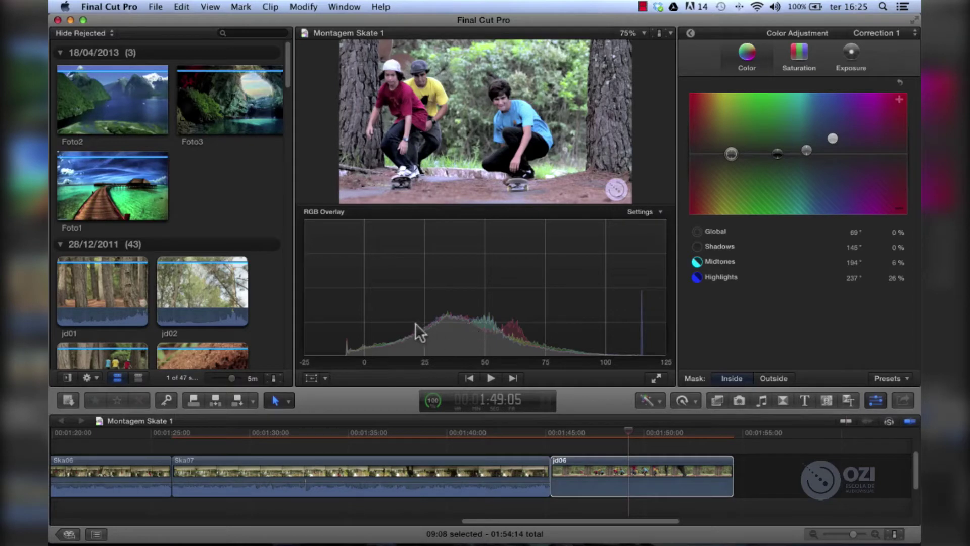
click(643, 212)
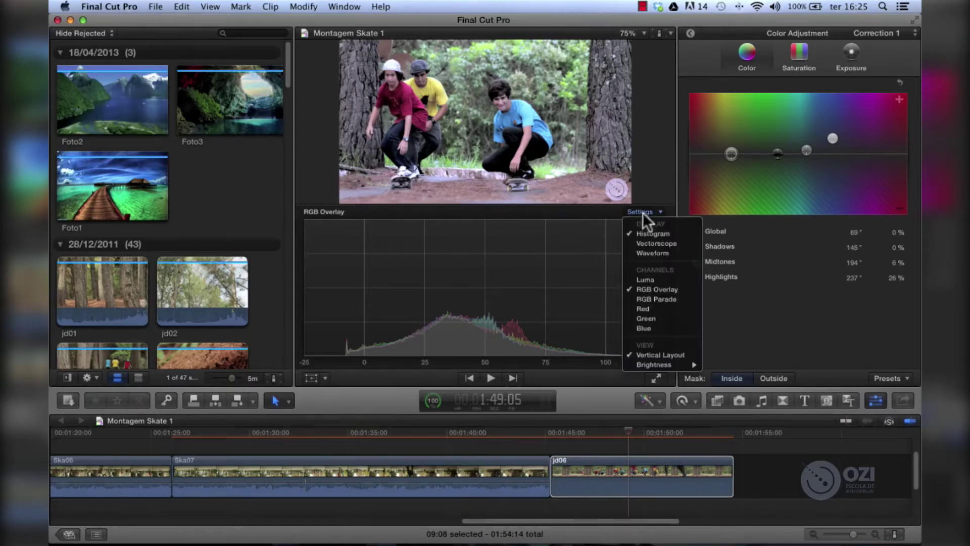
click(652, 300)
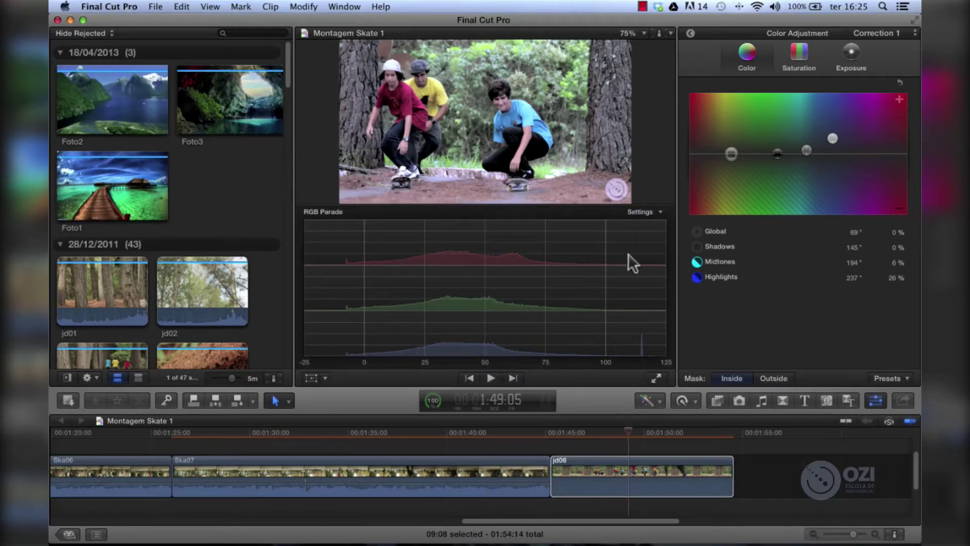
click(653, 212)
click(643, 309)
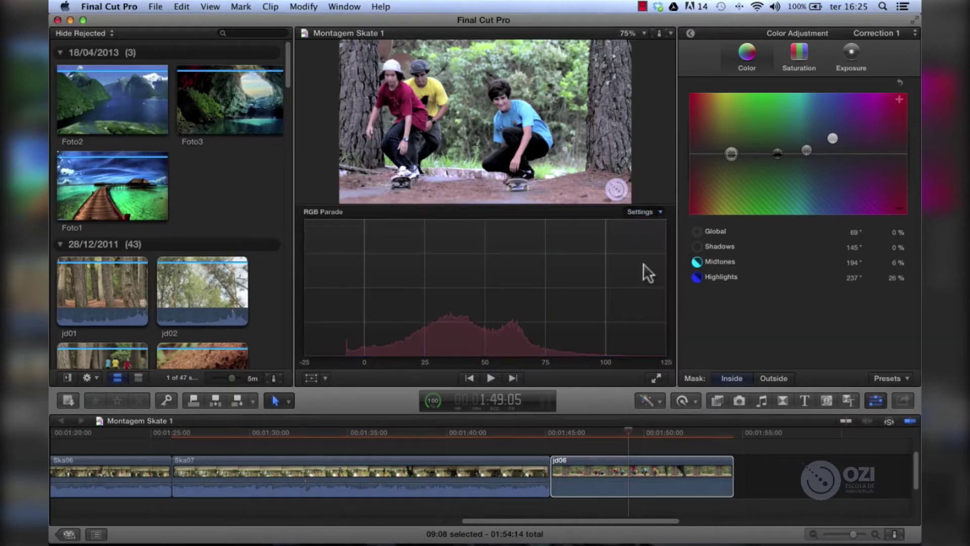
click(645, 217)
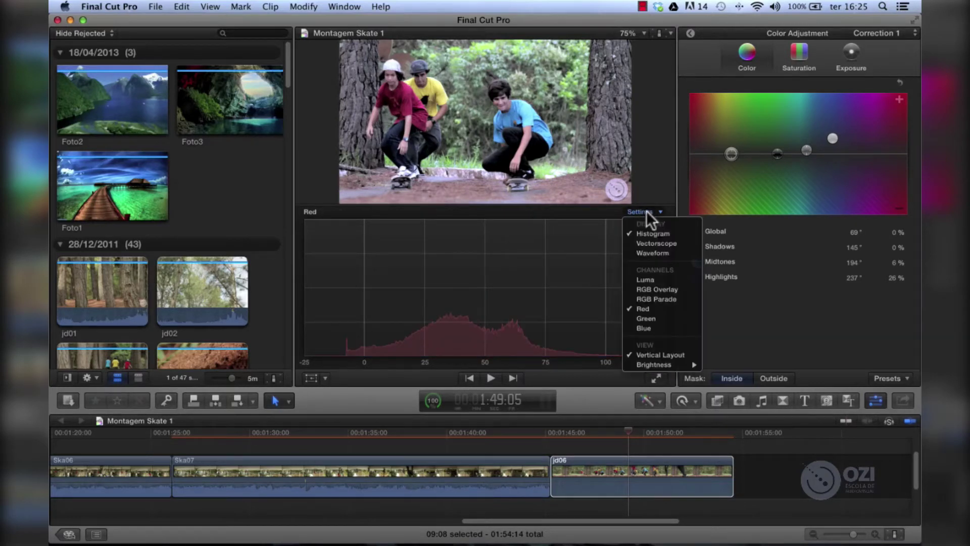
click(643, 319)
click(643, 211)
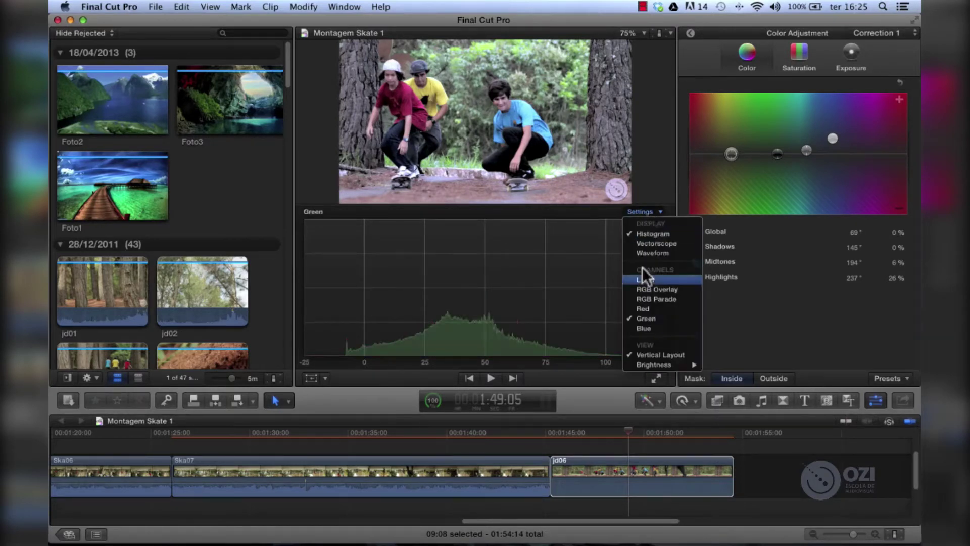
click(638, 328)
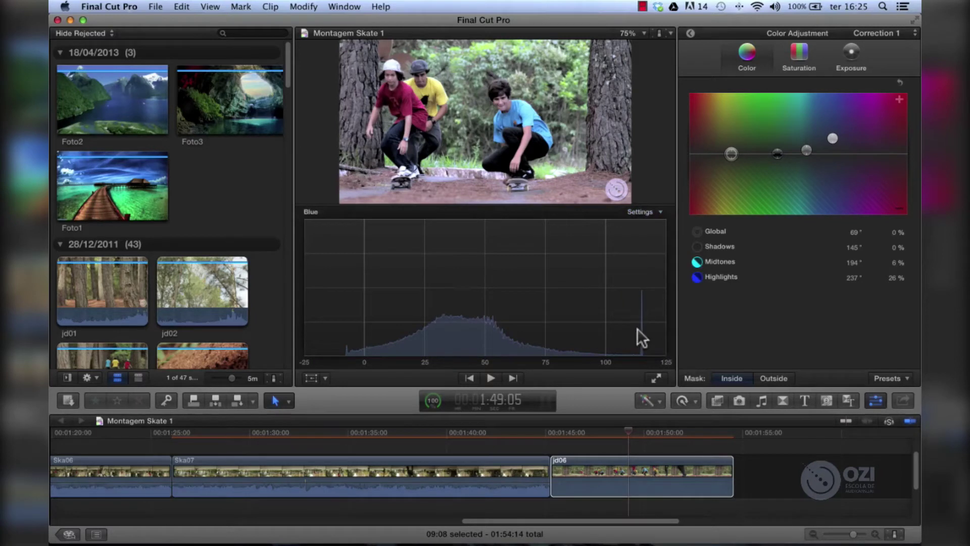
click(648, 212)
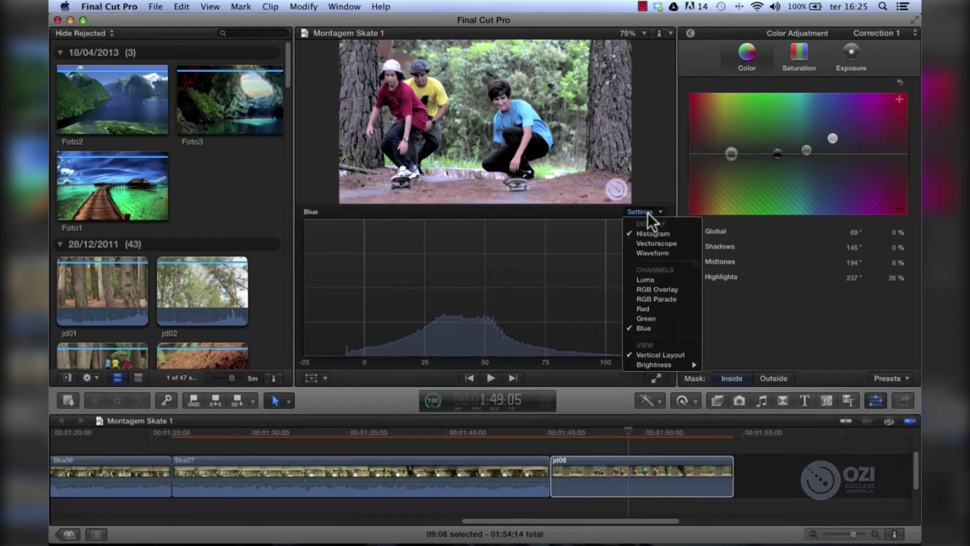
click(645, 279)
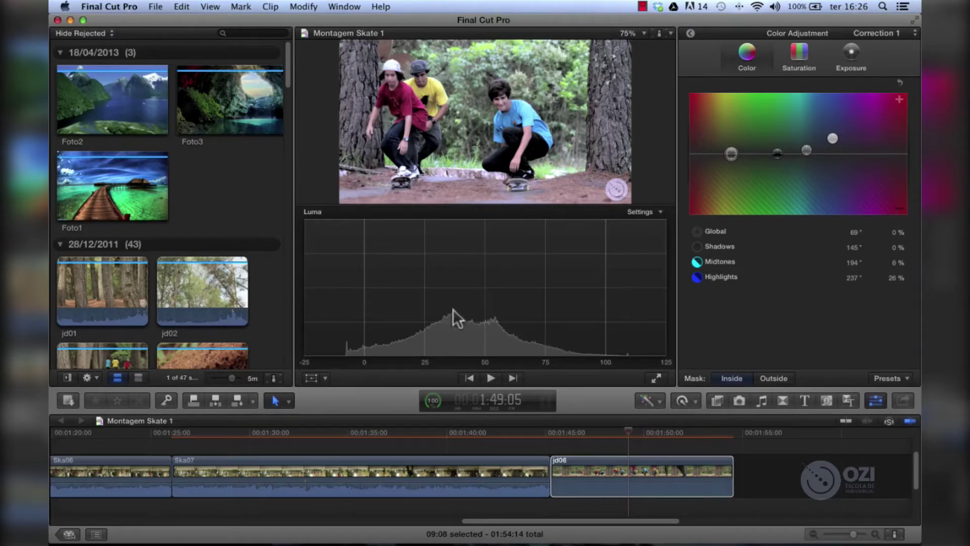
Replace the Luma histogram with the Vectorscope at 100%.
click(658, 211)
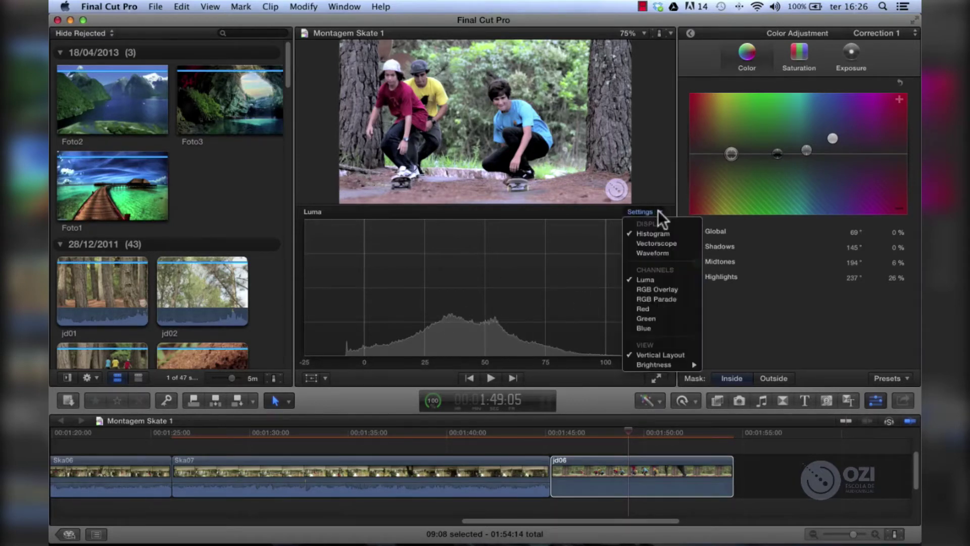
click(658, 210)
click(658, 210)
click(656, 240)
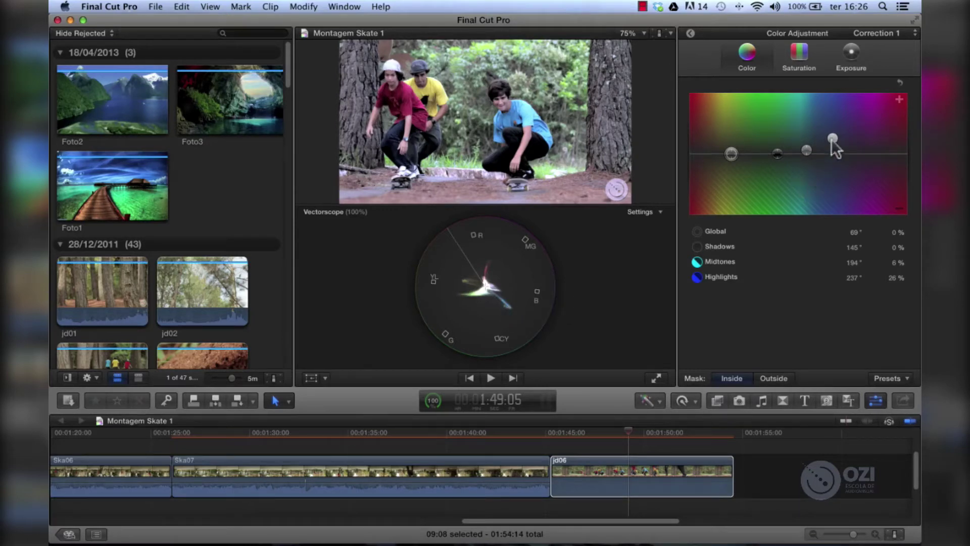
Strengthen the Highlights blue tint on the Color Board to 236° at 36%.
drag(832, 138, 832, 132)
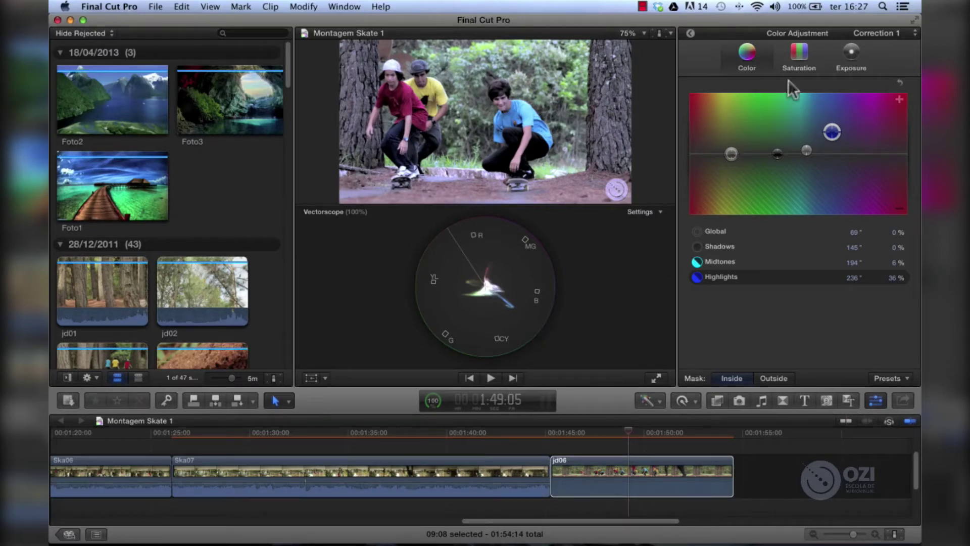
In the Saturation tab, try Global saturation at 100% and -100%, then return it to 0%.
click(802, 54)
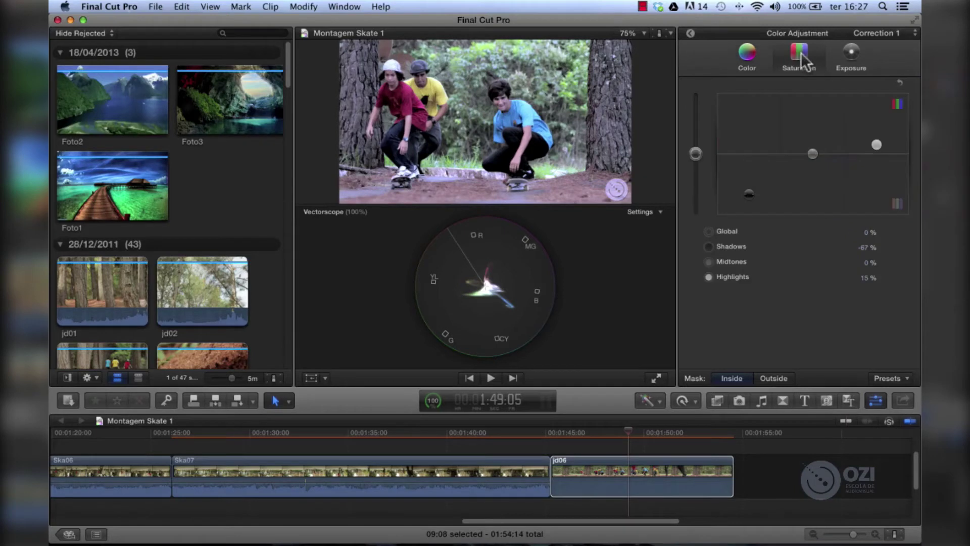
drag(697, 152, 694, 91)
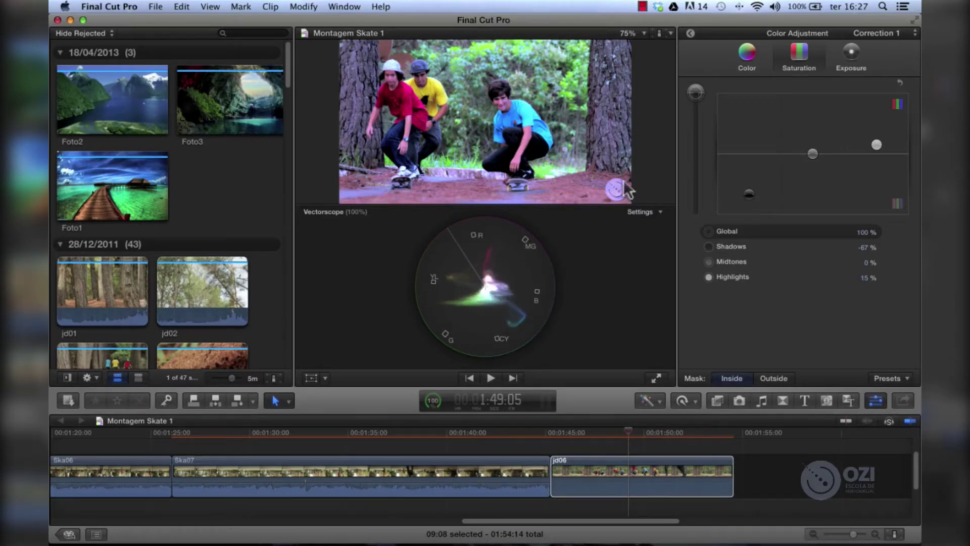
drag(694, 89, 696, 213)
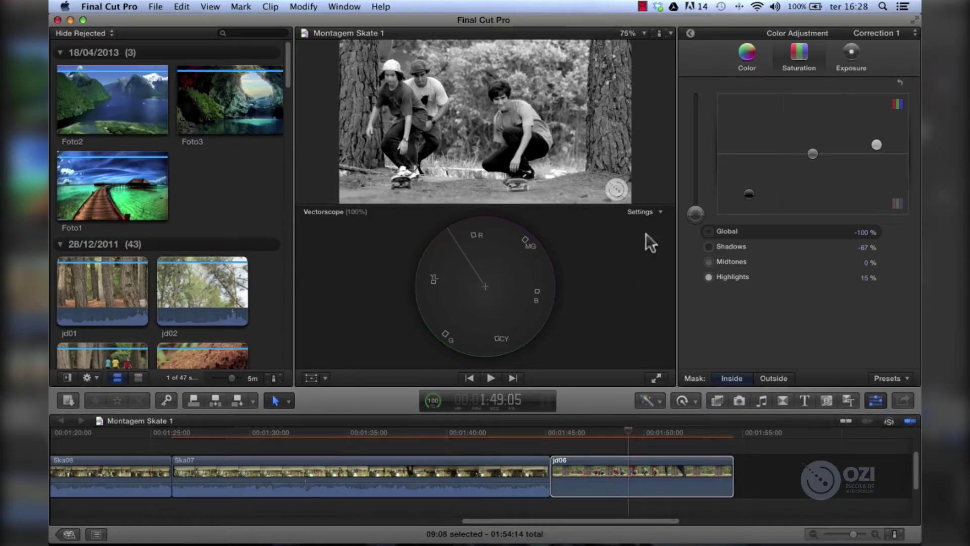
drag(693, 199, 699, 156)
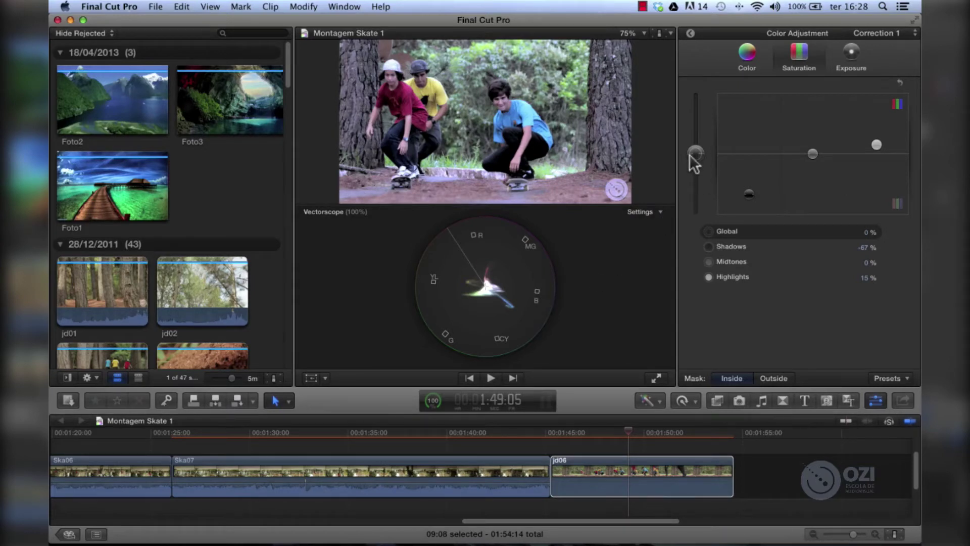
Switch the scope to a Luma waveform and turn off Correction 1 to view the ungraded clip.
click(662, 211)
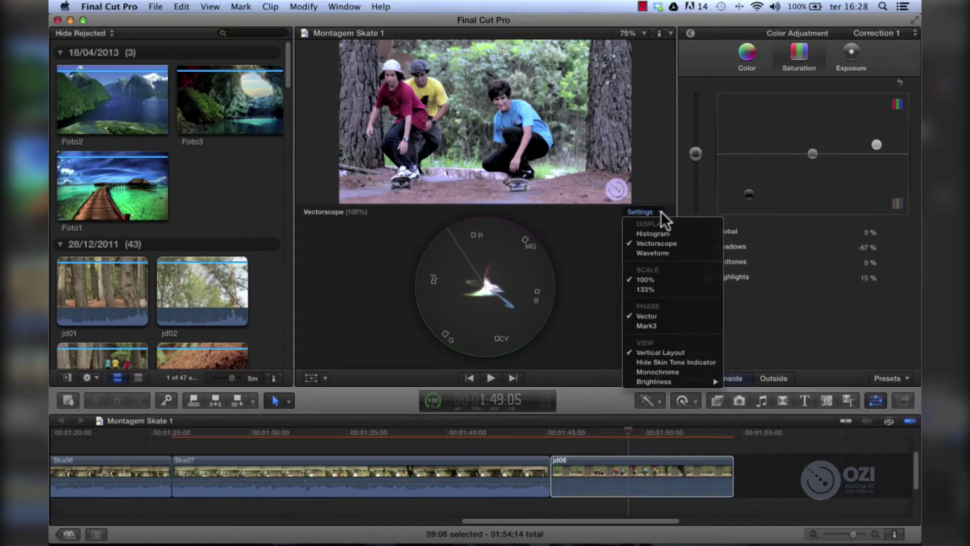
click(653, 253)
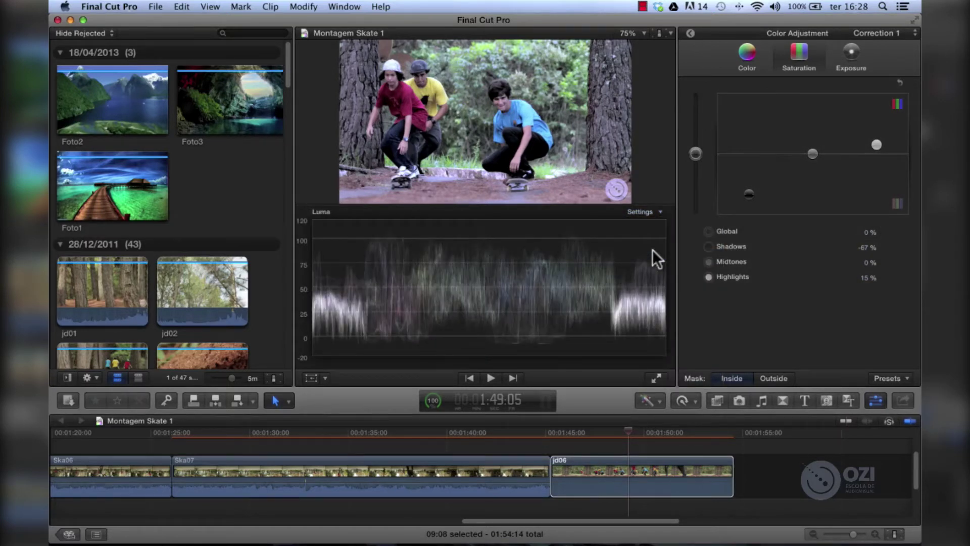
click(657, 213)
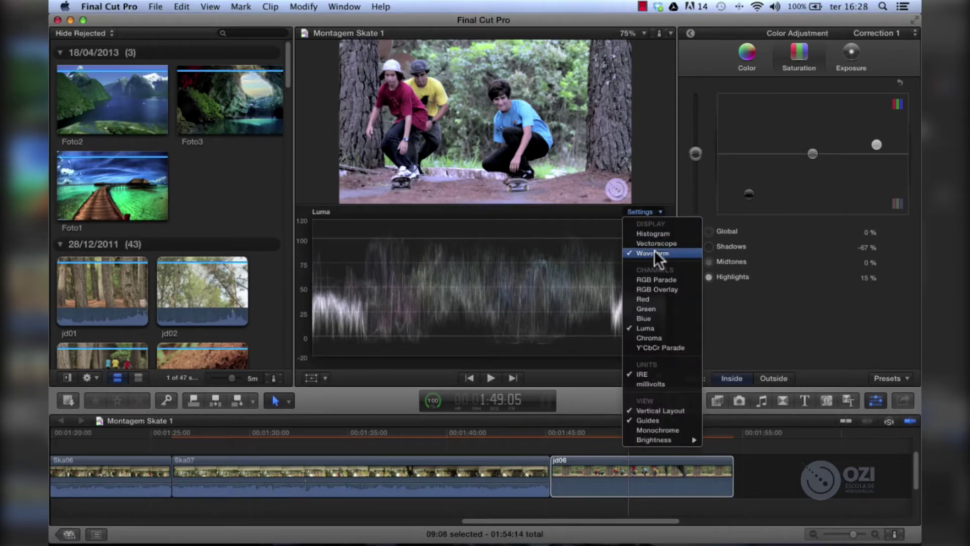
click(562, 254)
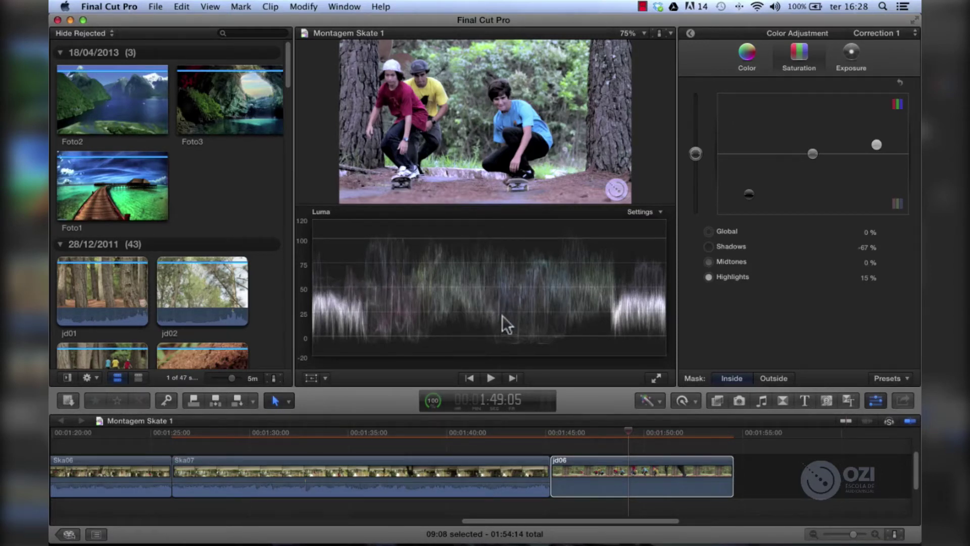
click(690, 32)
click(693, 146)
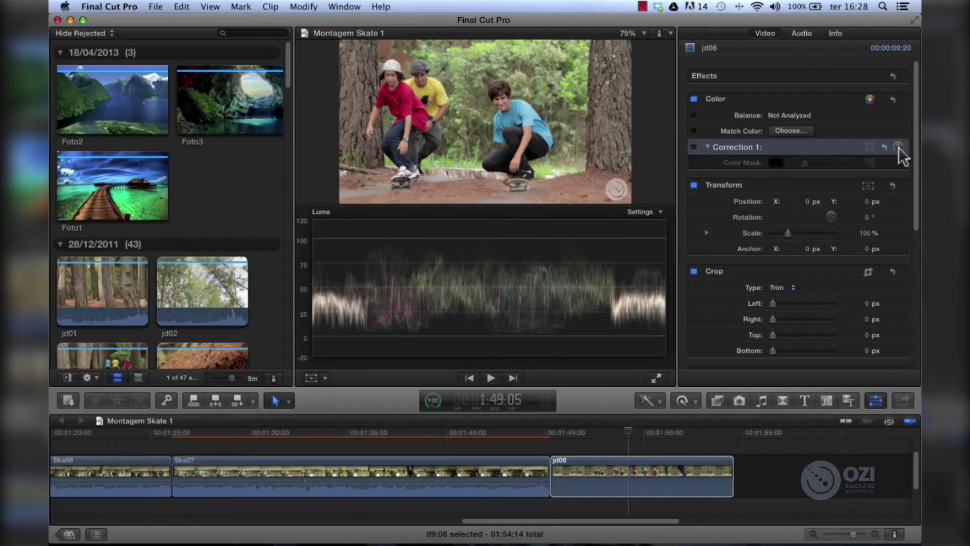
Compare before and after, leave Correction 1 on, reset it, and open its Color Board.
click(691, 146)
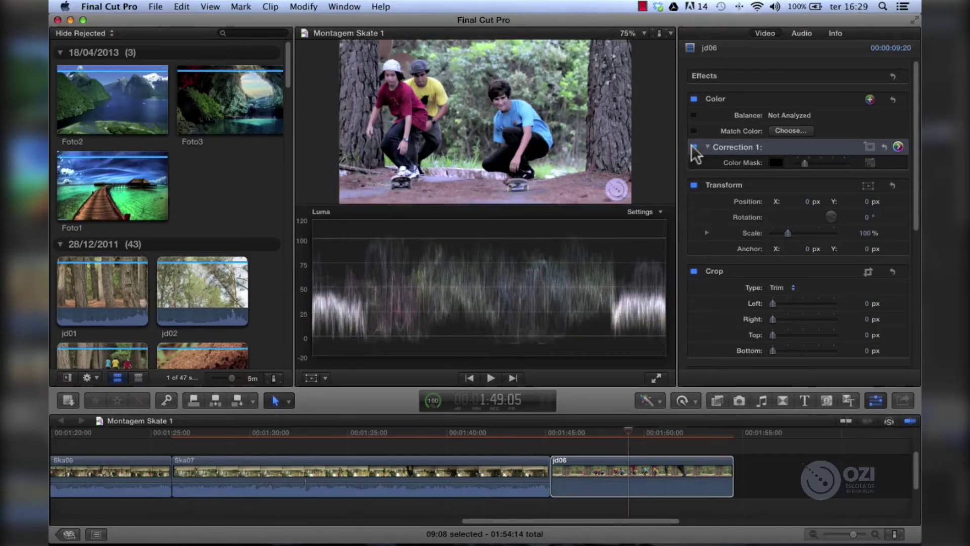
click(692, 146)
click(692, 146)
click(892, 99)
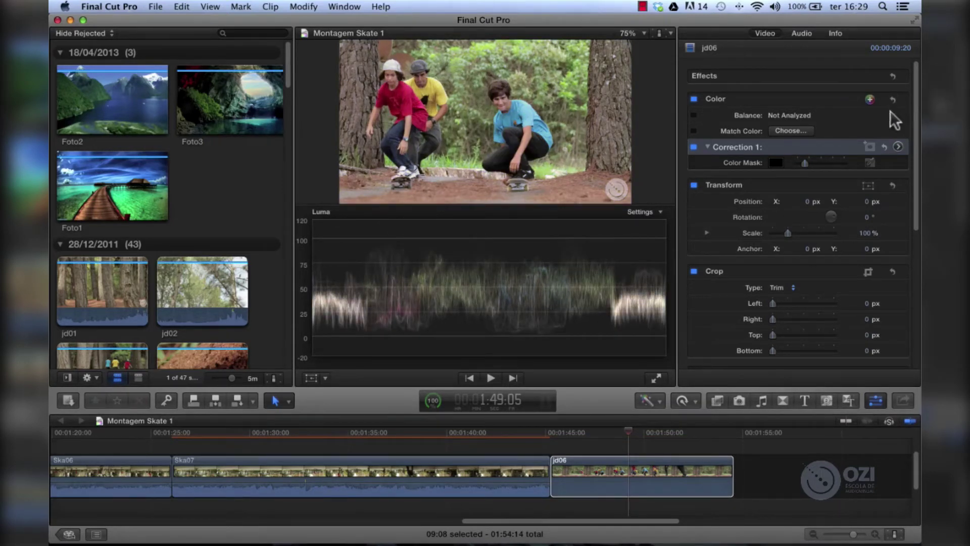
click(897, 147)
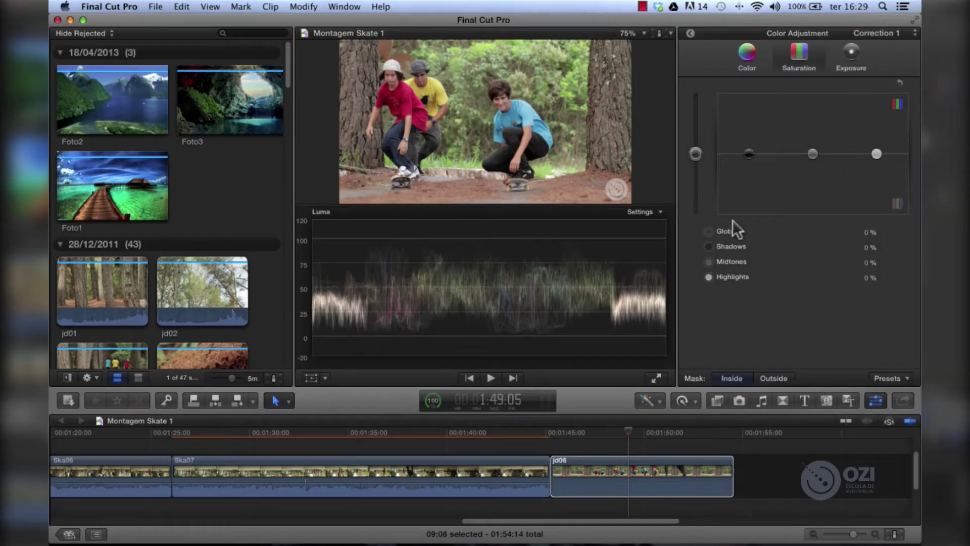
Show the scope Settings menu with Waveform and Luma checked.
click(650, 213)
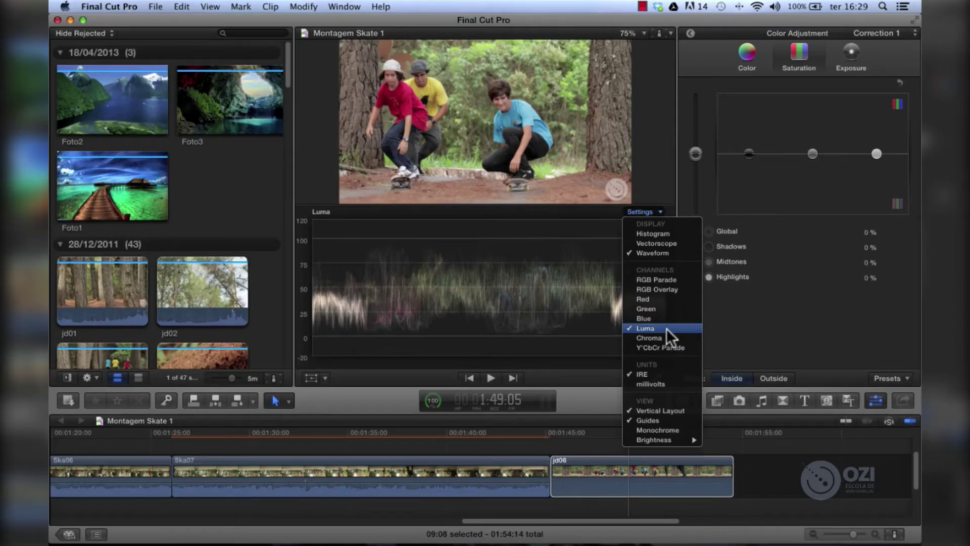
Close the scope settings, keeping the Luma waveform under the jd06 frame.
click(666, 329)
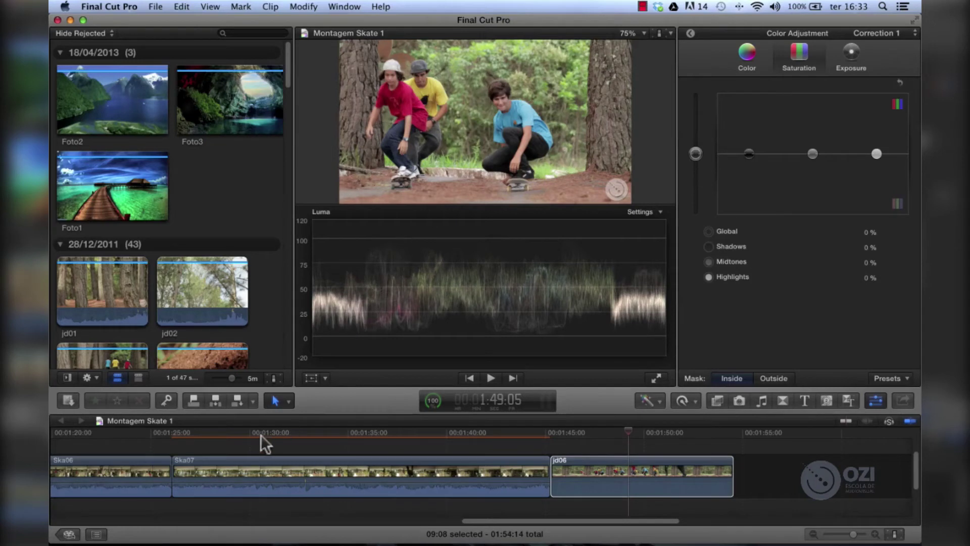
Move the playhead to 1:31, then to 1:33:07, and scroll the timeline back toward earlier clips.
click(283, 432)
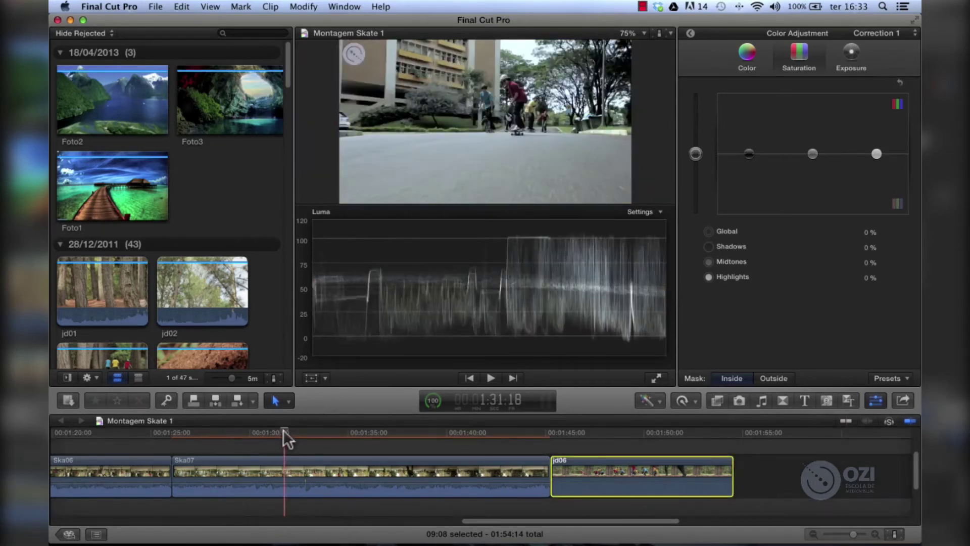
scroll(279, 431, left, 1)
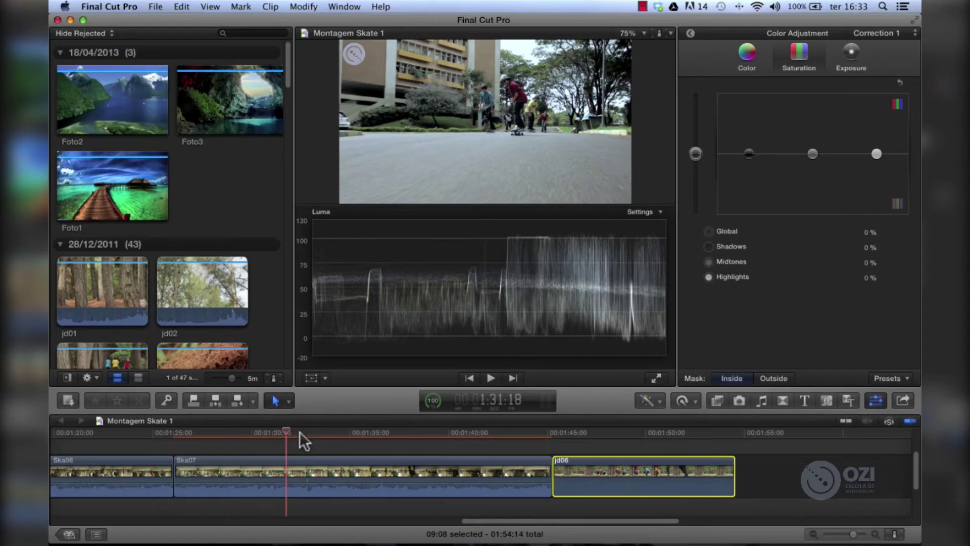
click(316, 432)
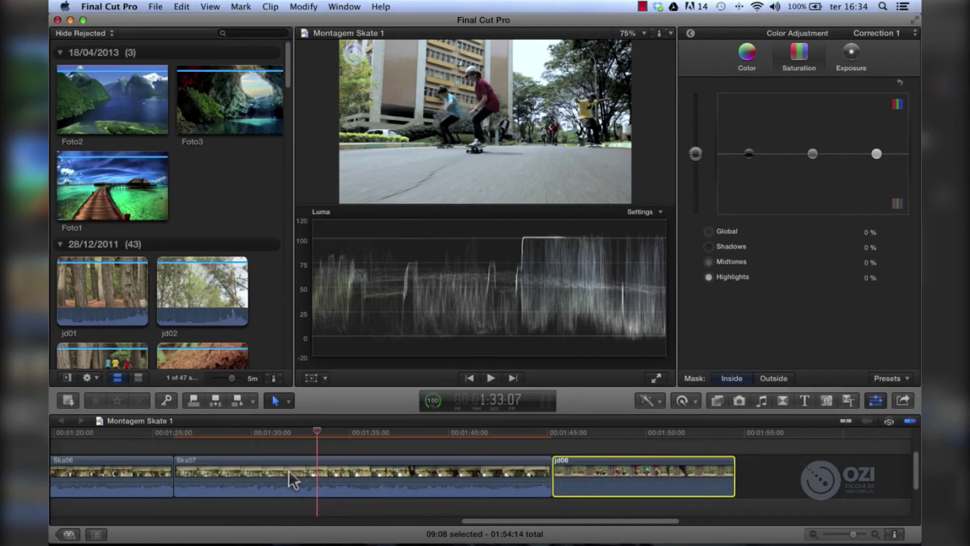
scroll(289, 450, left, 10)
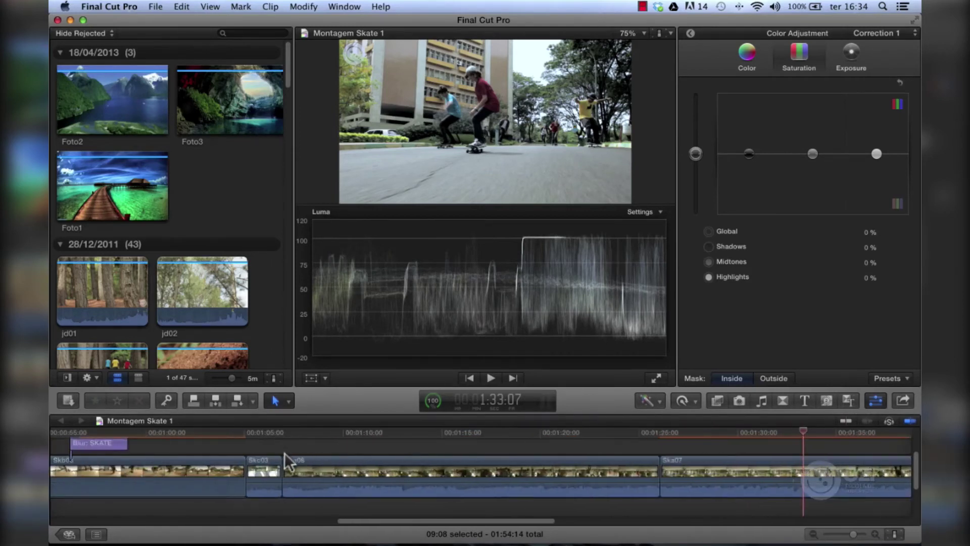
Jump to the bus shot at 1:05:14 and toggle Correction 1 on and off.
click(255, 430)
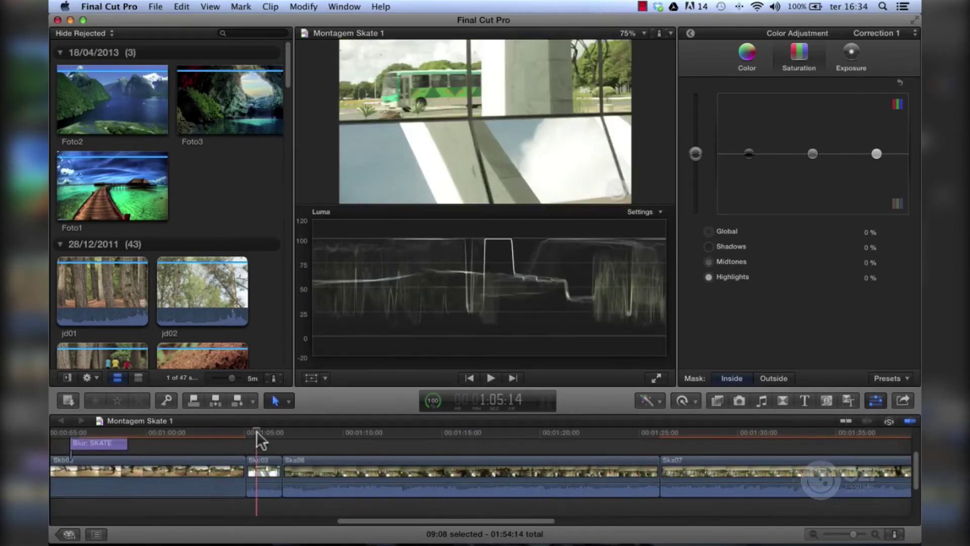
click(690, 32)
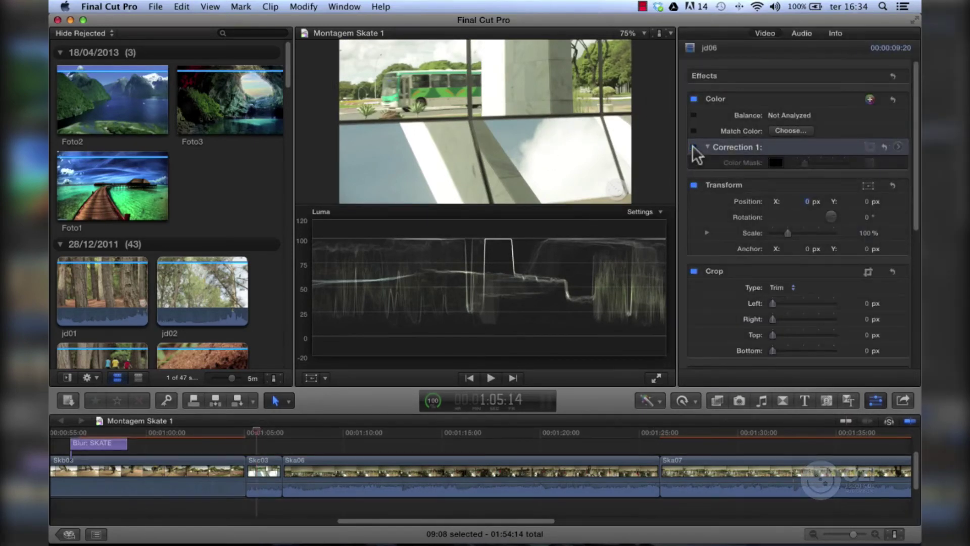
click(694, 147)
click(694, 147)
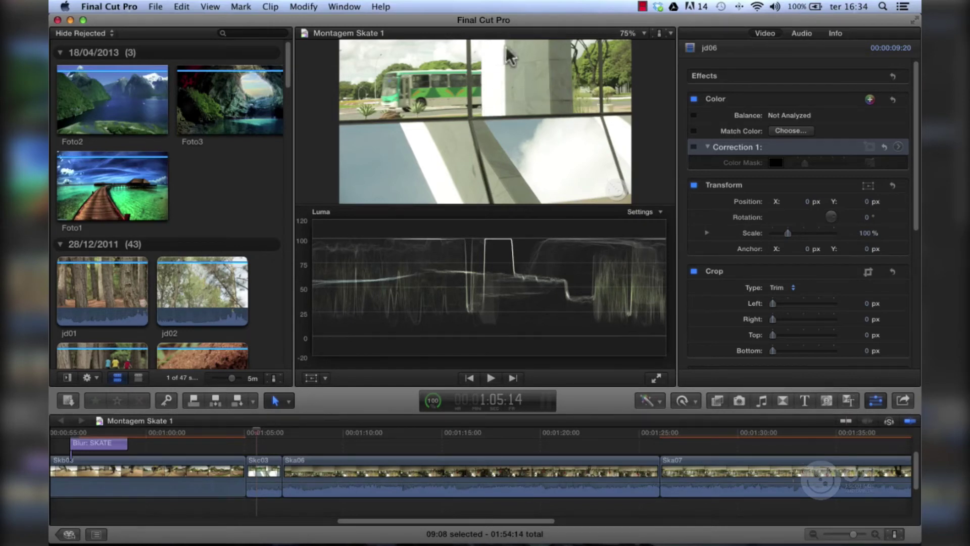
Show Correction 1's Exposure controls, try Highlights at -39%, reset it to 0%, and select Skc03.
click(898, 147)
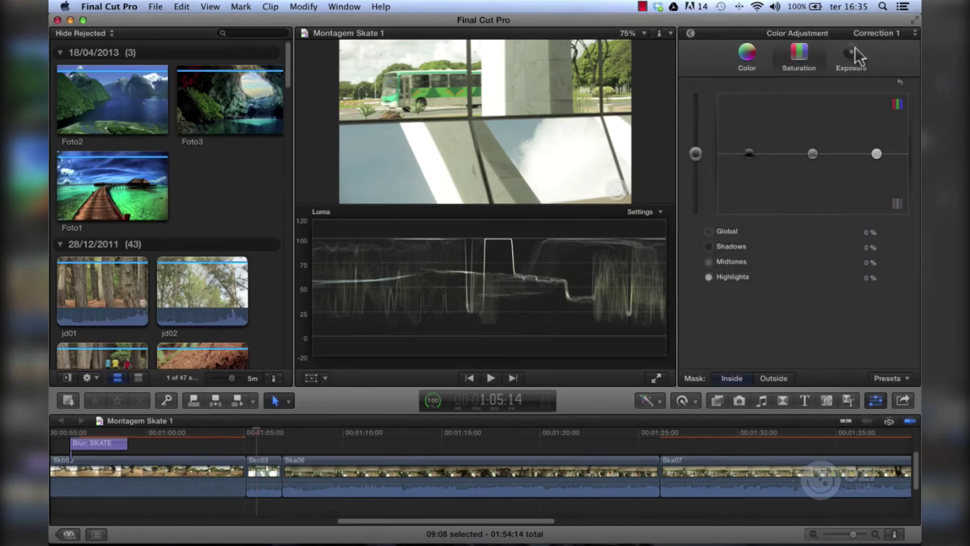
click(854, 50)
drag(876, 154, 877, 177)
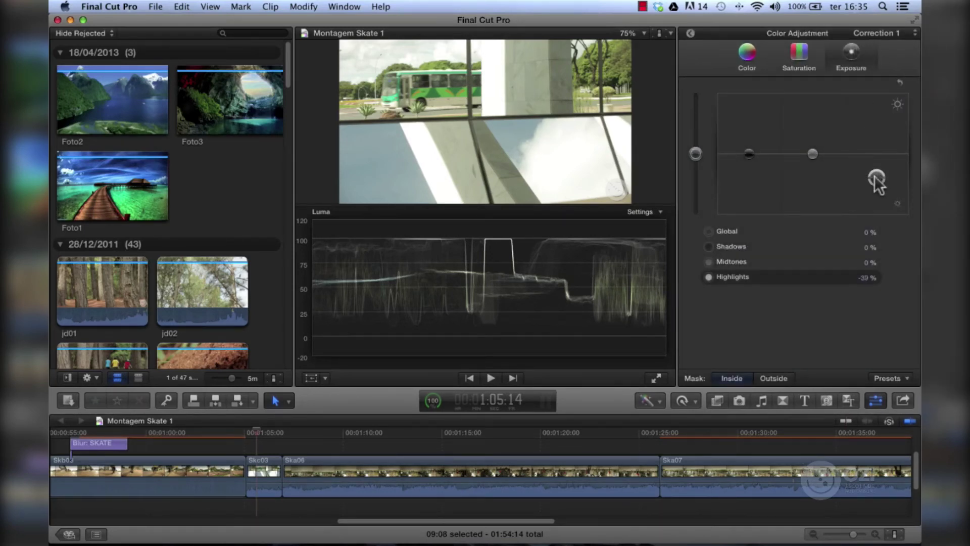
key(Delete)
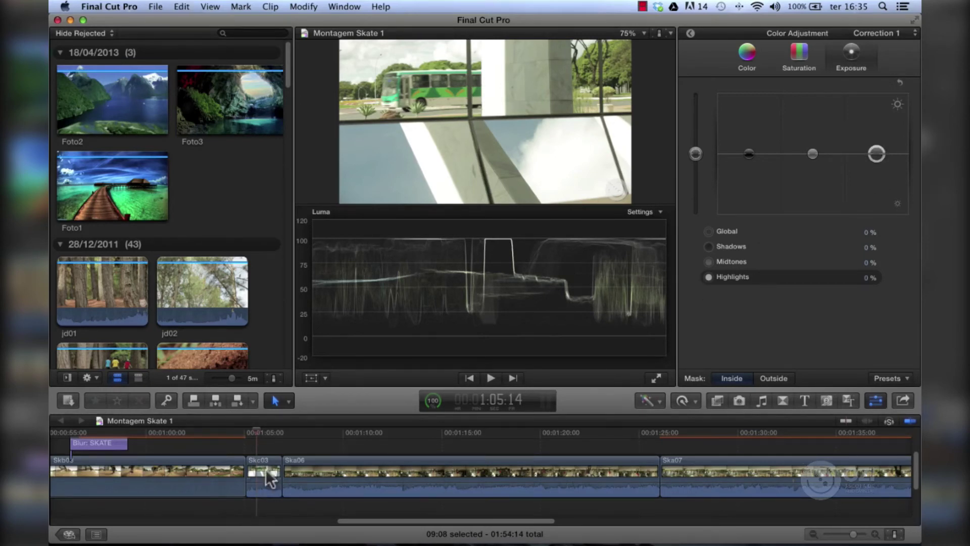
click(267, 475)
Try Skc03 Highlights exposure at -43%, then return it to exactly 0%.
click(854, 51)
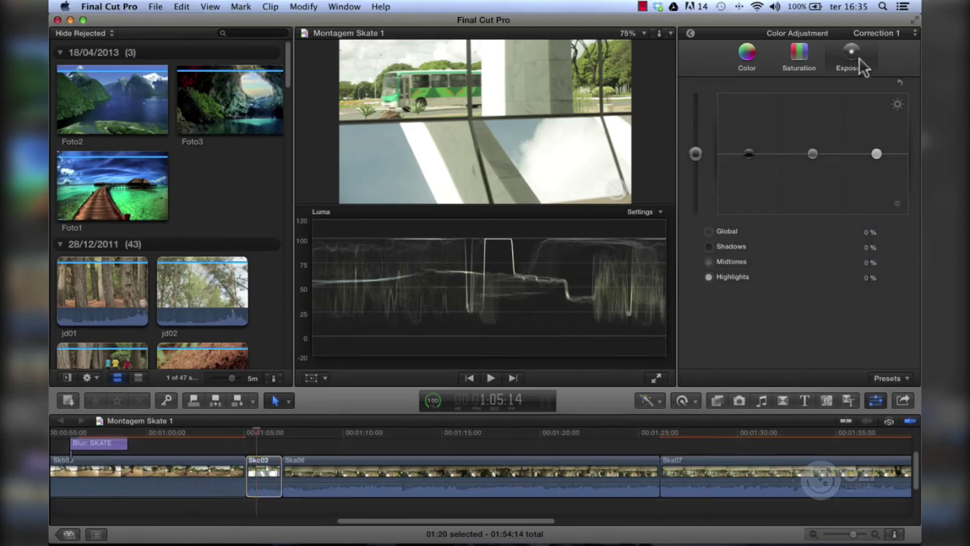
mouse_move(877, 154)
mouse_down()
mouse_move(877, 205)
mouse_move(877, 195)
mouse_up()
click(484, 86)
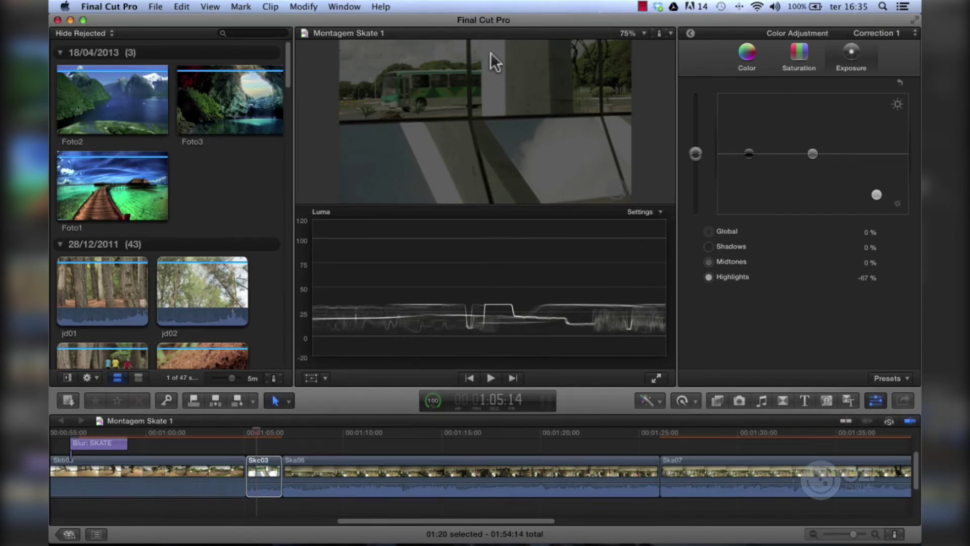
drag(877, 193, 878, 154)
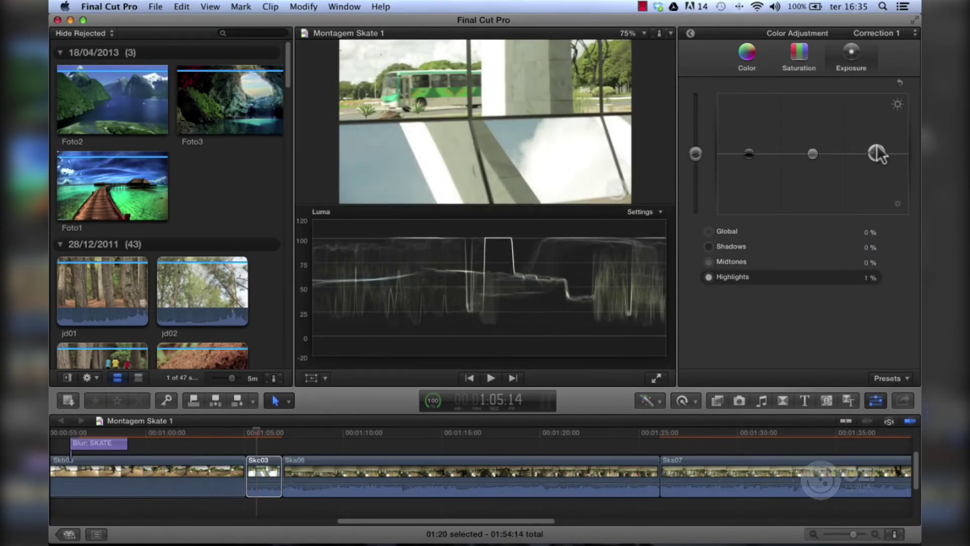
drag(878, 158, 878, 156)
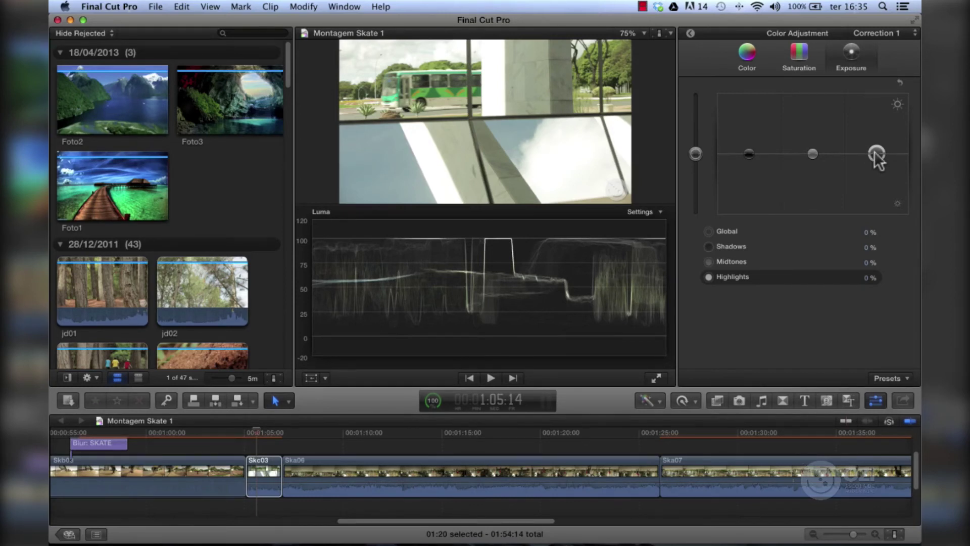
Settle Skc03 exposure at Highlights -8% and Shadows -15%.
drag(875, 152, 873, 164)
drag(749, 154, 750, 148)
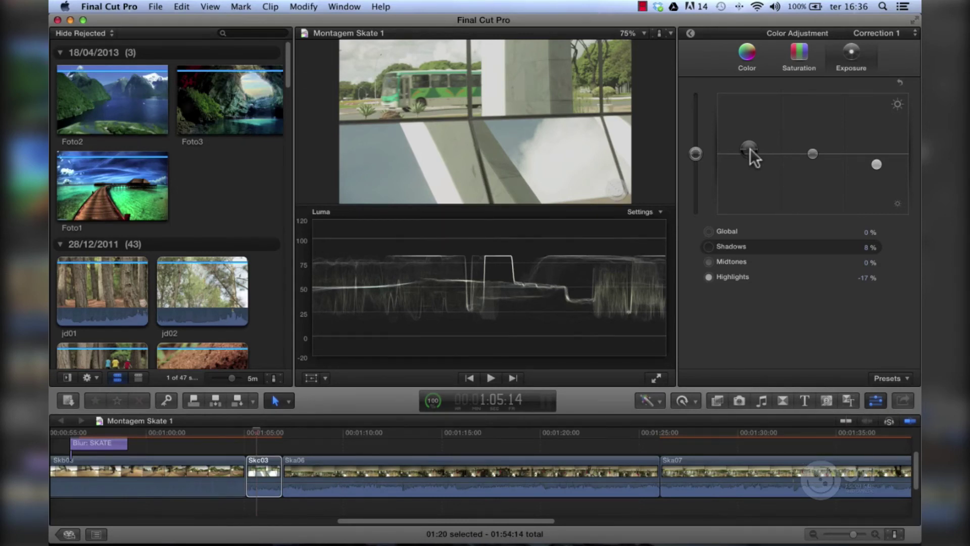
drag(750, 149, 751, 153)
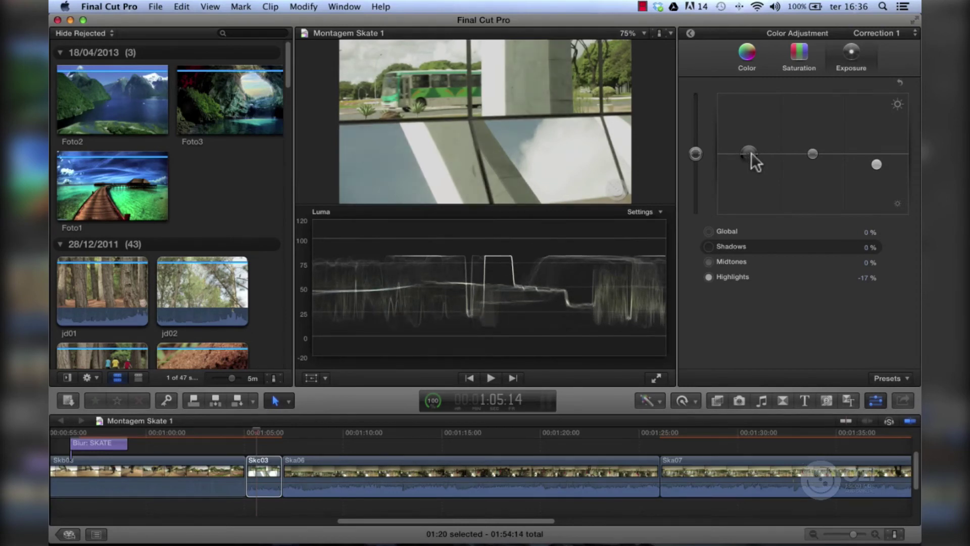
drag(876, 164, 877, 153)
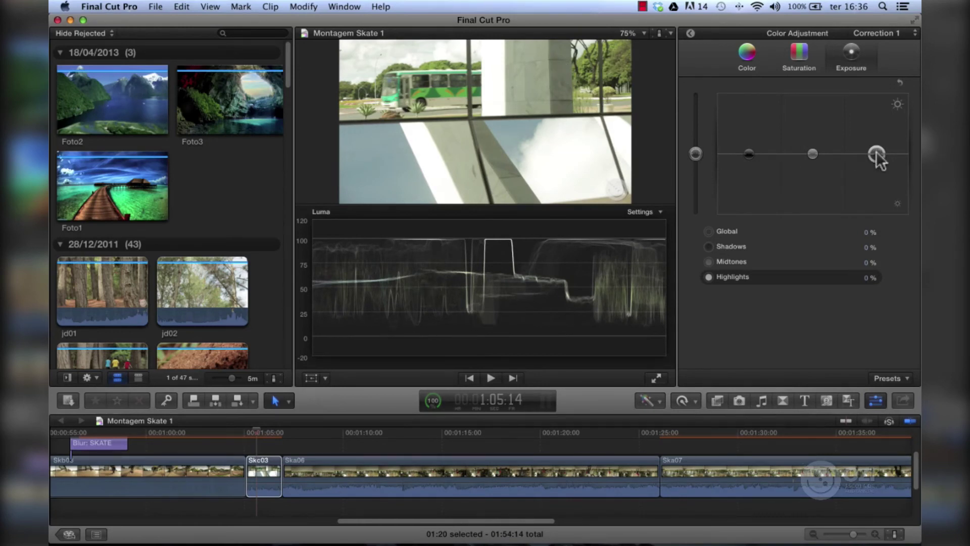
drag(876, 155, 876, 157)
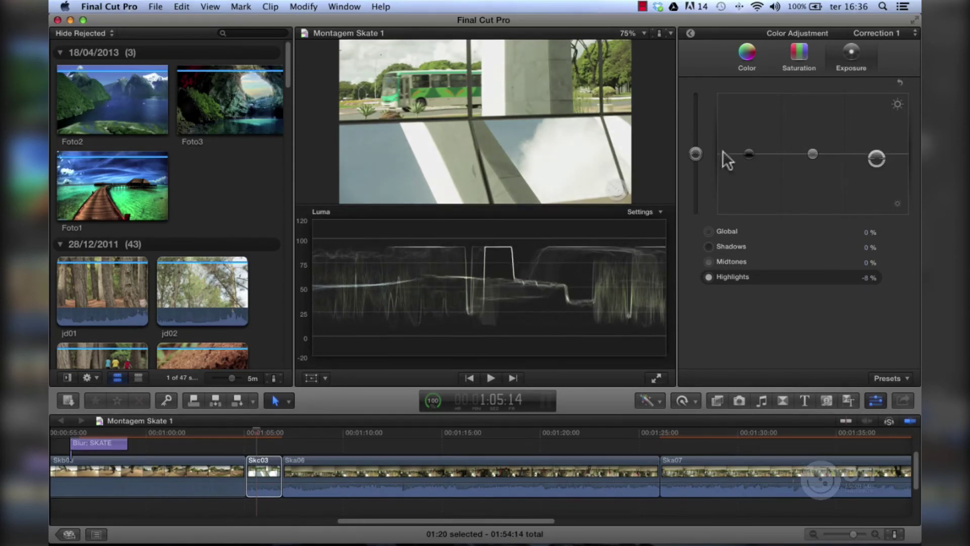
drag(745, 153, 750, 162)
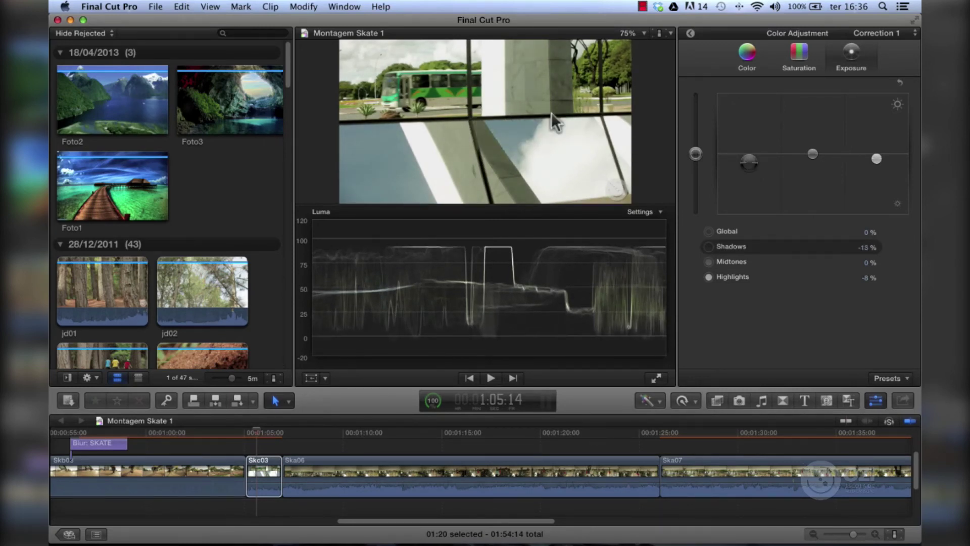
In Skc03's effect settings, toggle Correction 1 repeatedly to compare before and after, leaving it on.
click(690, 33)
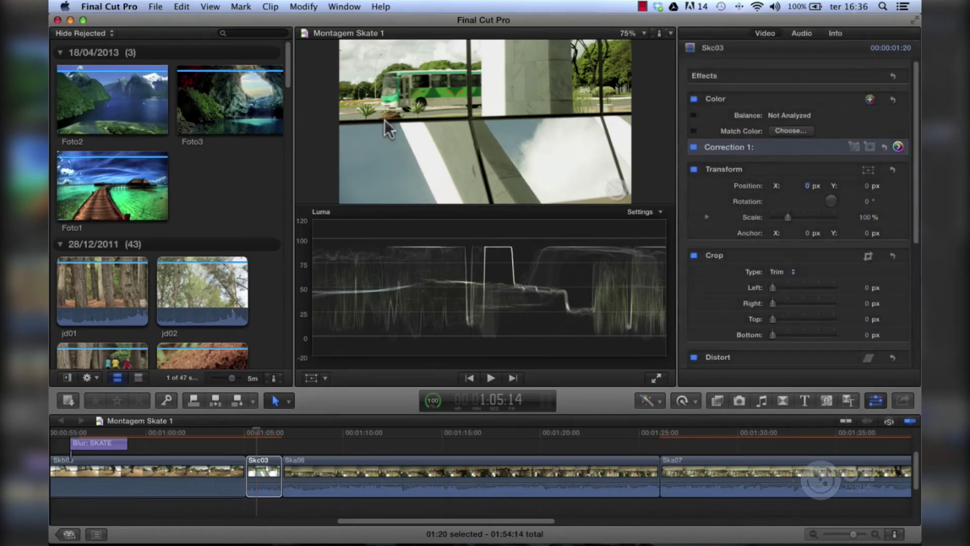
click(693, 147)
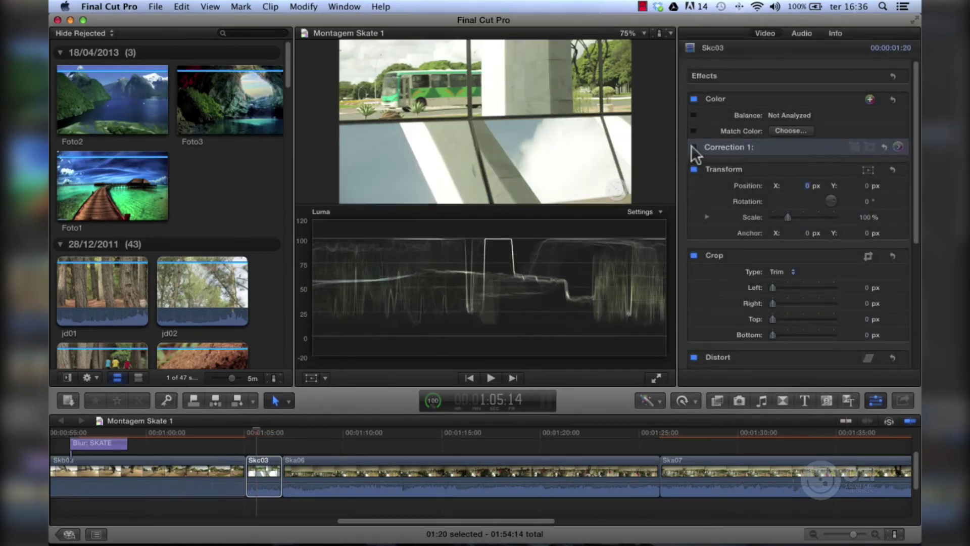
click(692, 146)
click(693, 146)
click(693, 146)
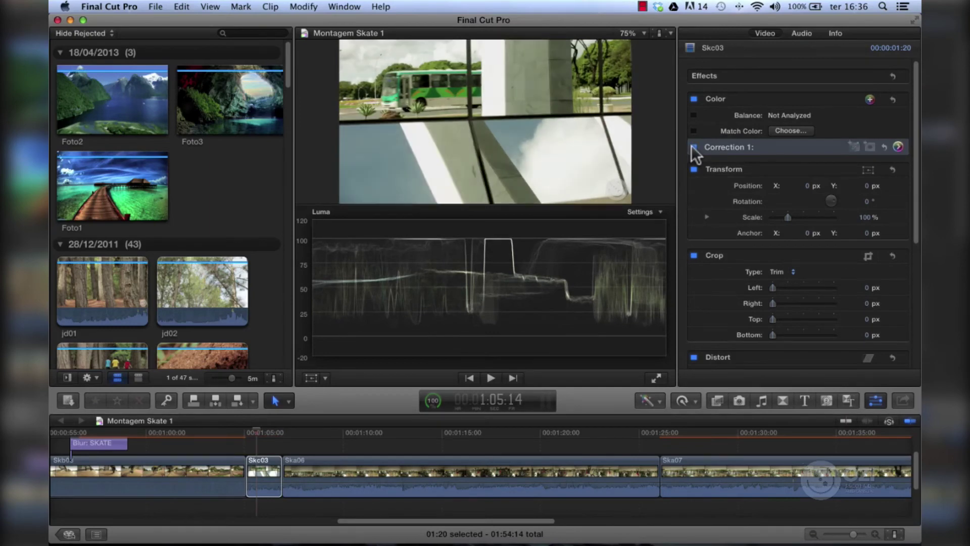
click(693, 147)
click(693, 146)
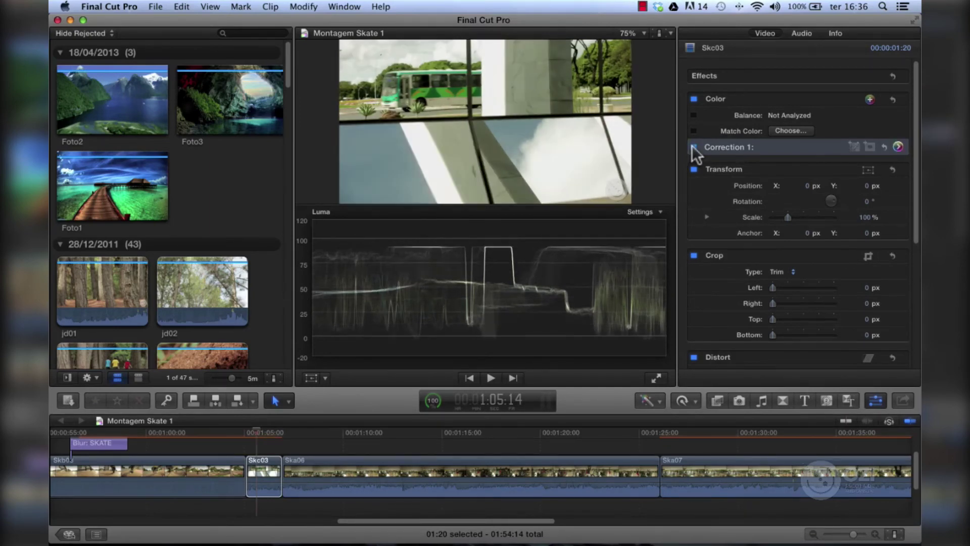
click(694, 146)
click(693, 147)
click(693, 147)
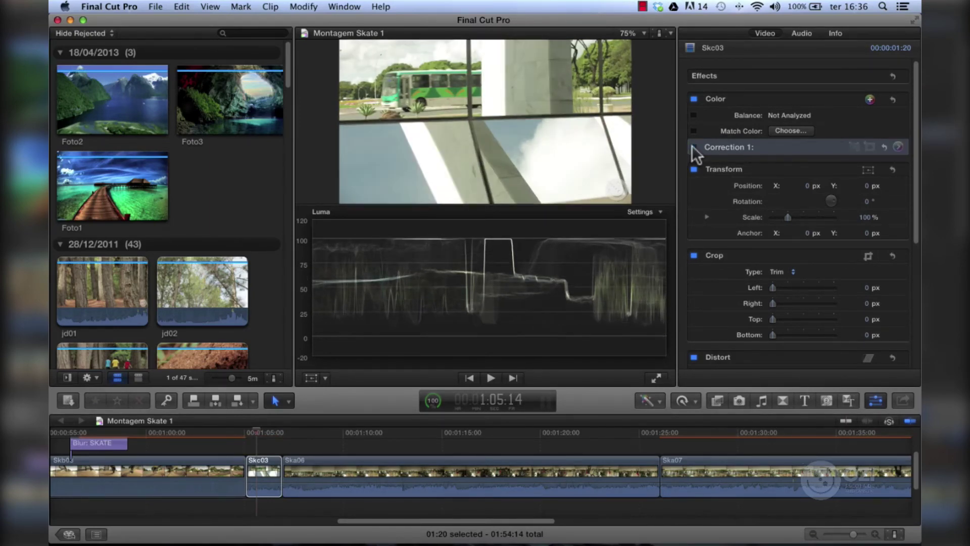
click(693, 147)
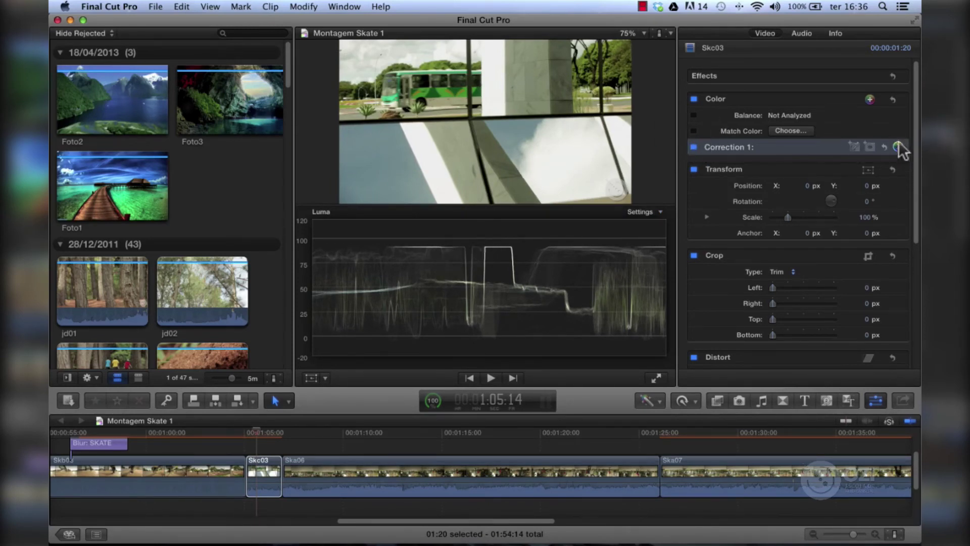
Switch the video scope from the Luma waveform to the RGB Parade display.
click(661, 212)
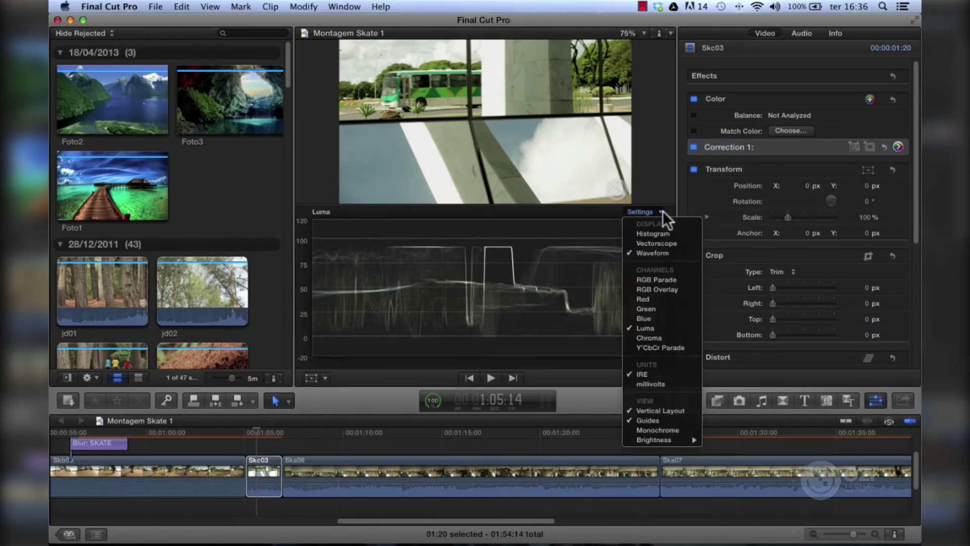
click(648, 280)
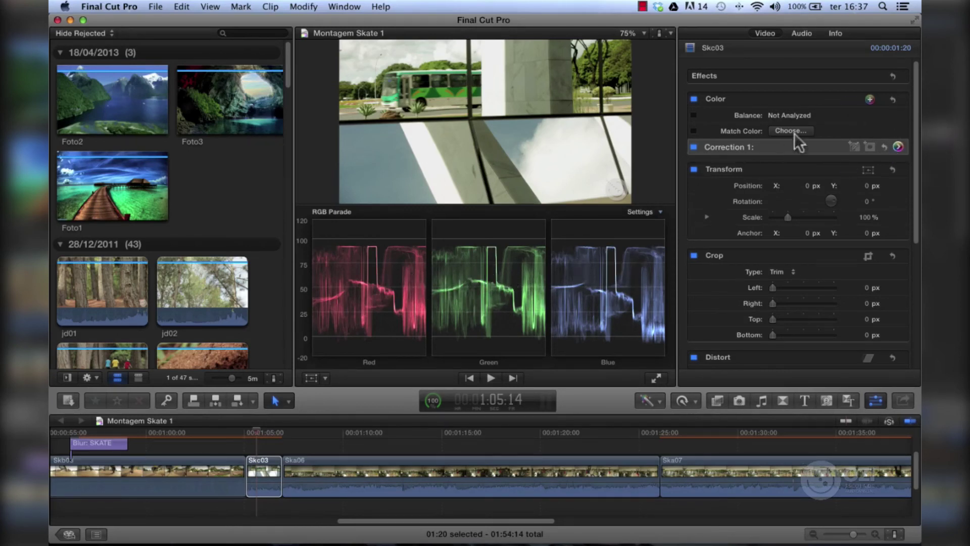
On Correction 1's Color tab, tint Shadows 249°, Midtones 215° and Highlights 293°, each at 3%.
click(901, 146)
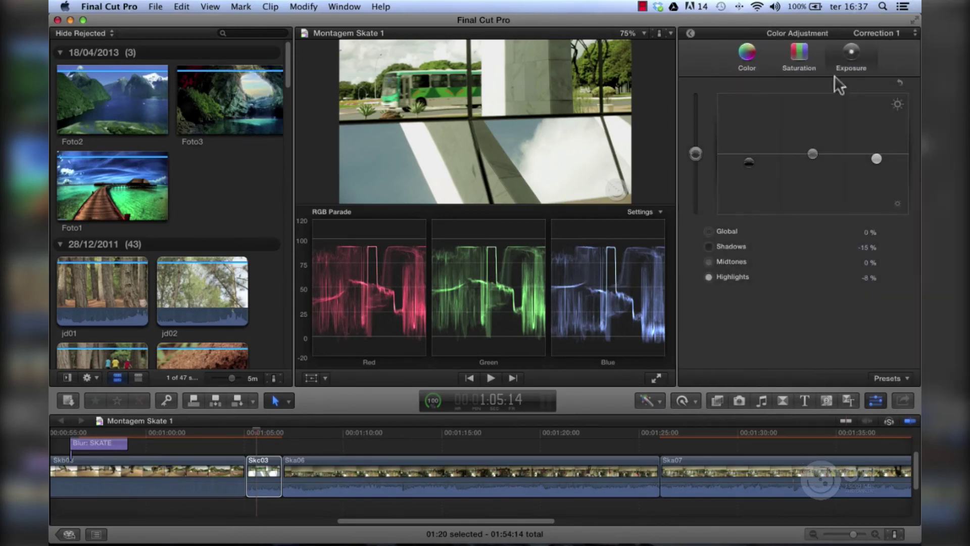
click(757, 60)
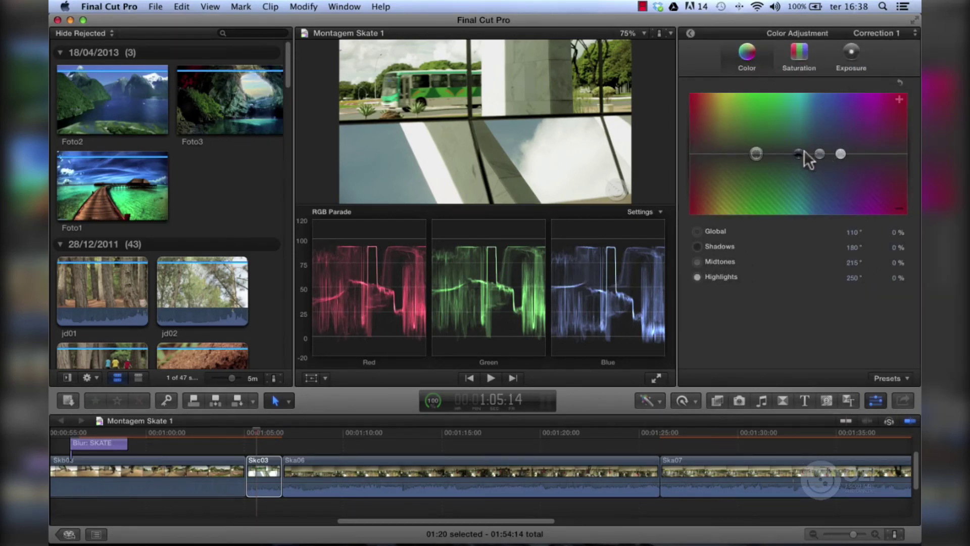
drag(840, 152, 838, 141)
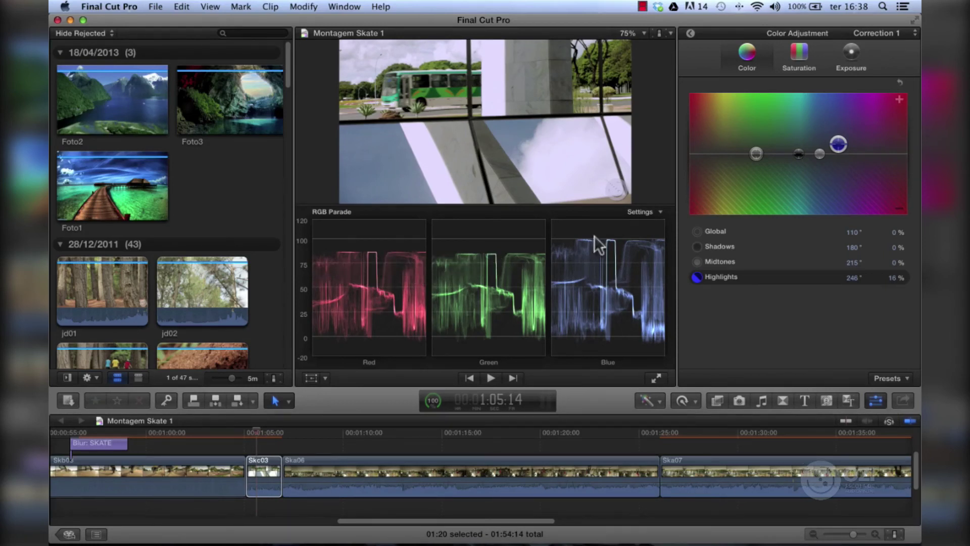
mouse_move(837, 144)
mouse_down()
mouse_move(837, 166)
mouse_move(896, 166)
mouse_move(895, 143)
mouse_up()
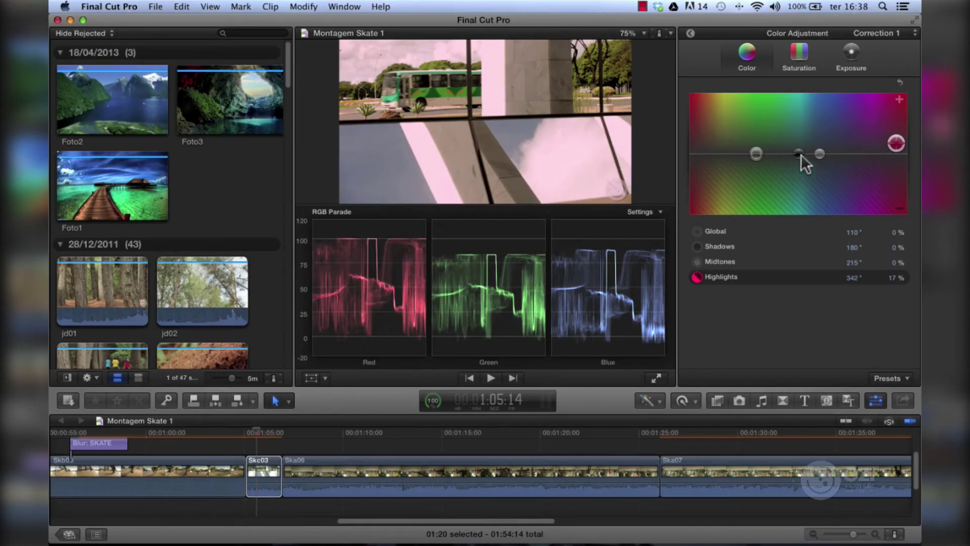
drag(799, 154, 798, 153)
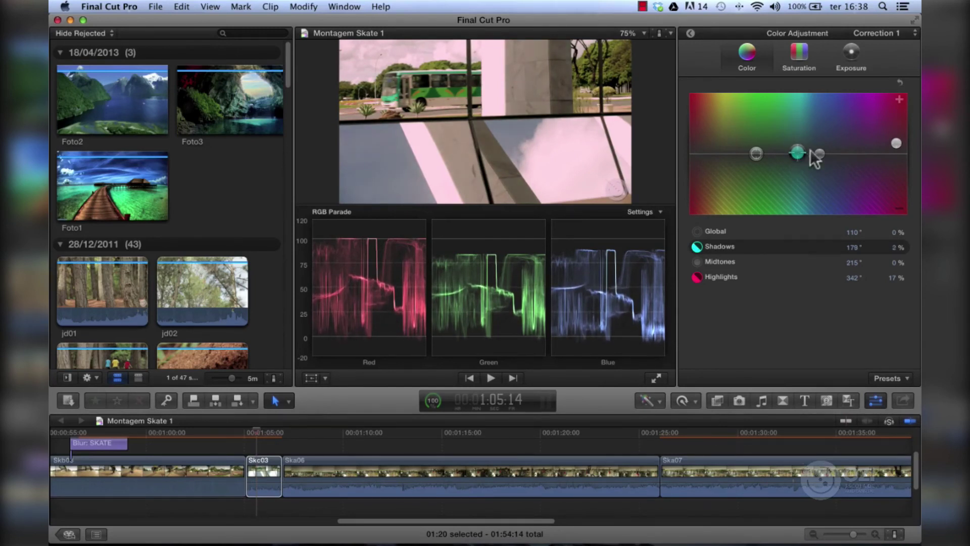
drag(896, 143, 865, 141)
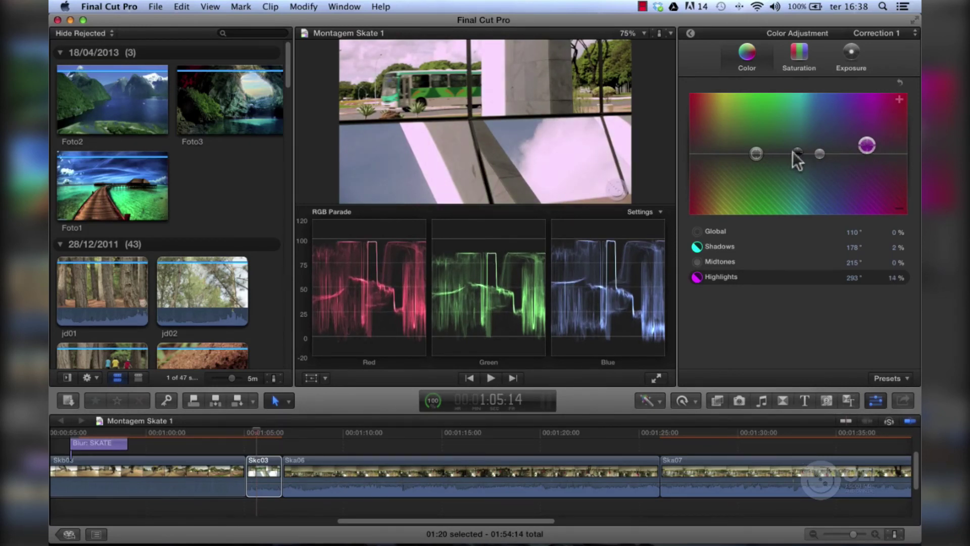
mouse_move(793, 152)
mouse_down()
mouse_move(862, 151)
mouse_move(820, 150)
mouse_up()
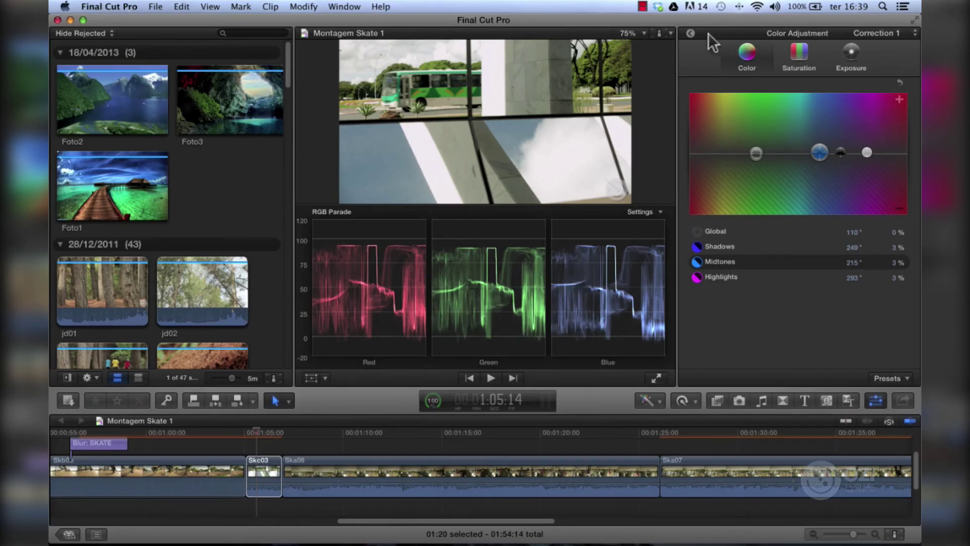
Review Correction 1's exposure and colour settings, then return to the clip's effects list.
click(689, 33)
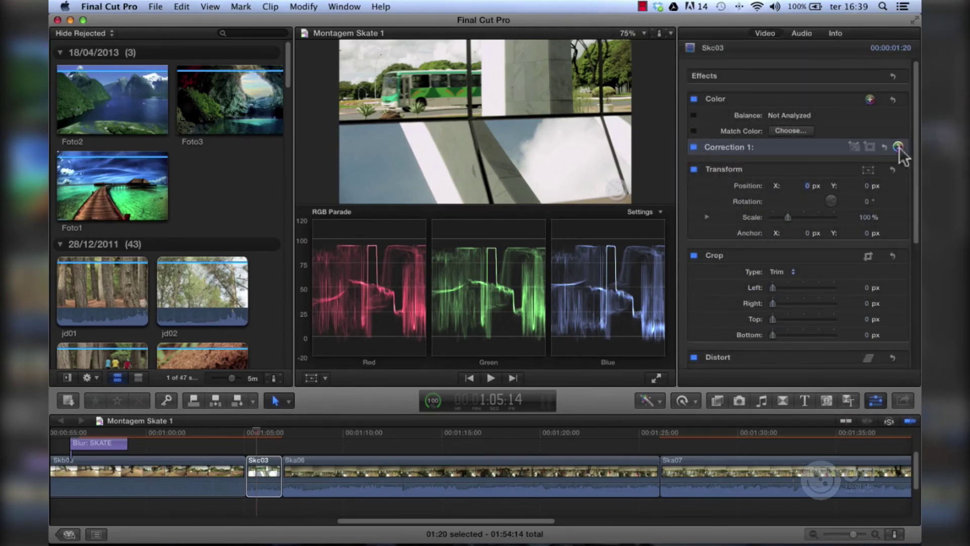
click(899, 148)
click(850, 55)
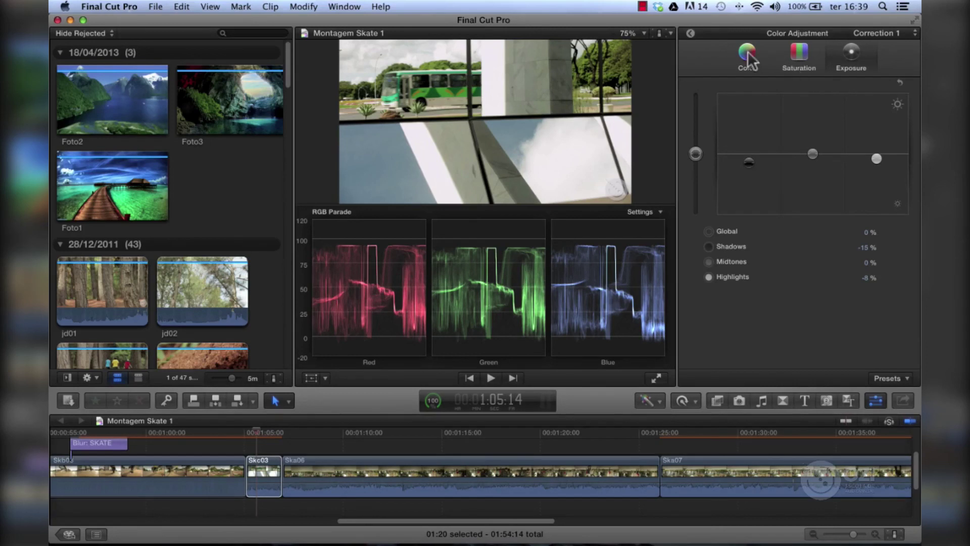
click(766, 50)
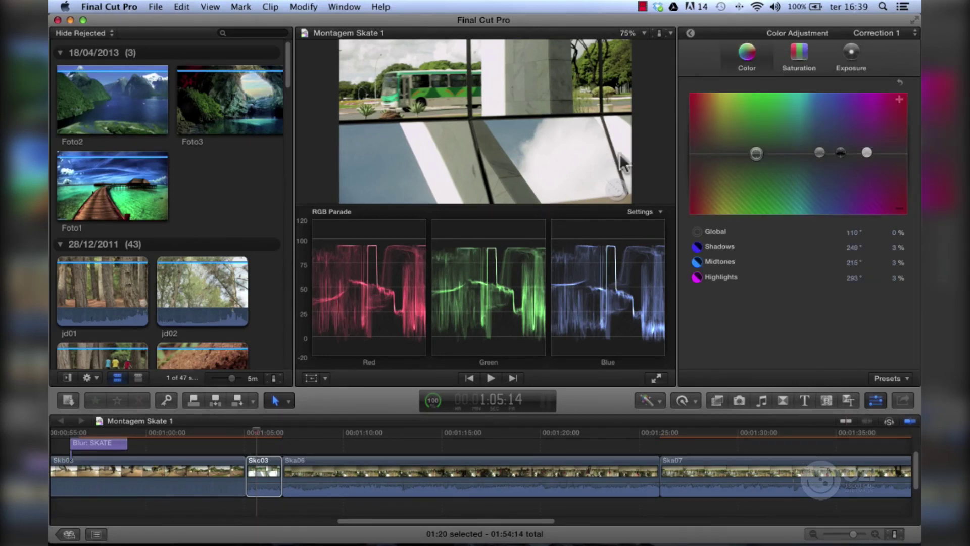
click(690, 33)
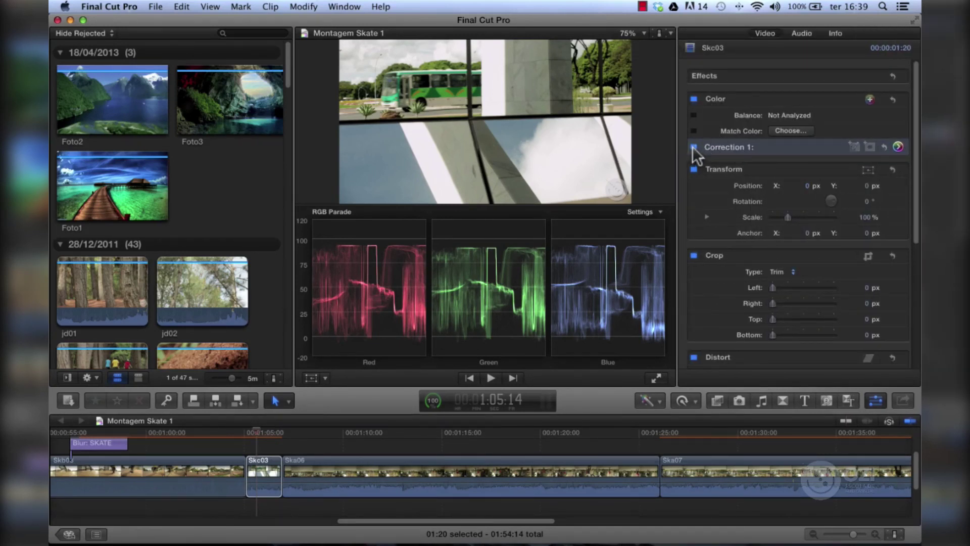
Toggle Correction 1 off and on to compare before and after, leaving it enabled.
click(693, 146)
click(693, 147)
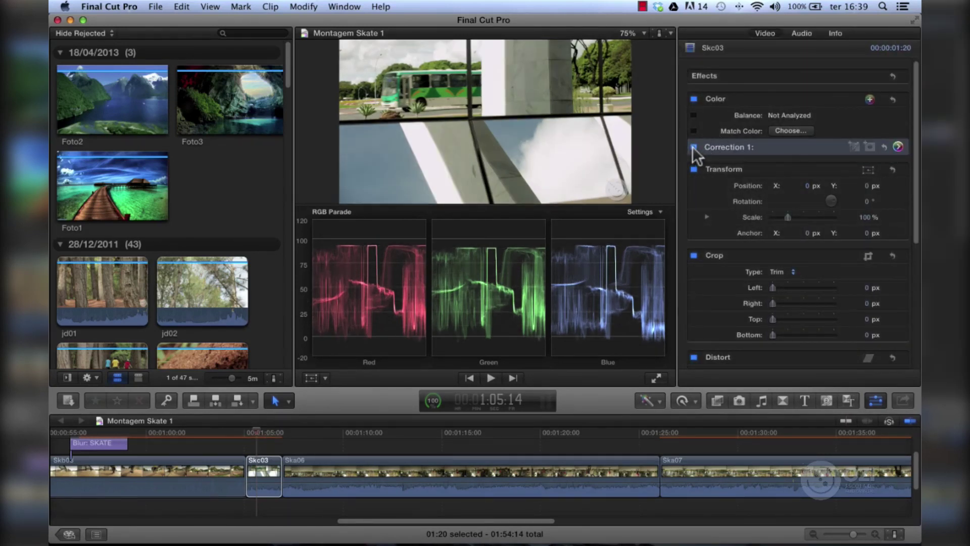
click(694, 146)
click(694, 146)
click(693, 146)
click(693, 147)
click(693, 147)
click(694, 146)
click(658, 210)
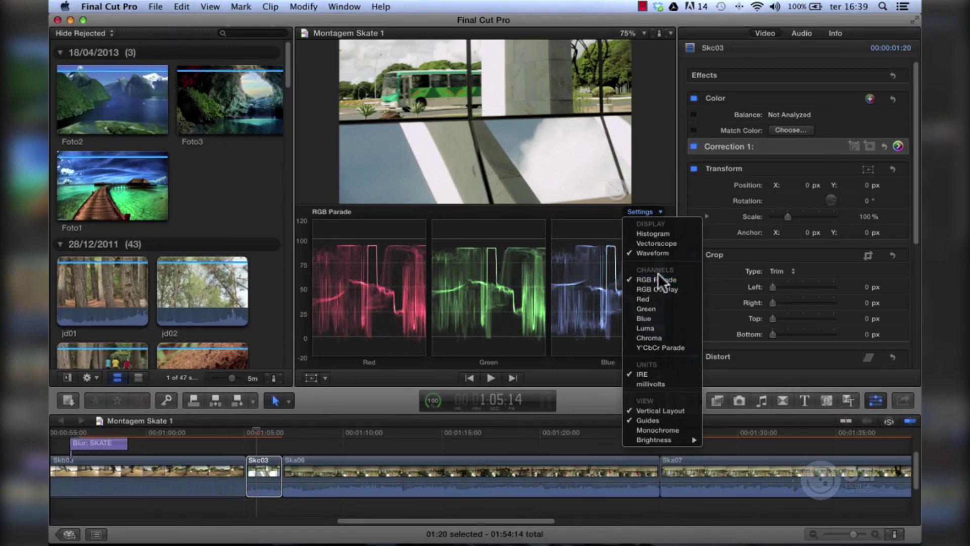
click(780, 147)
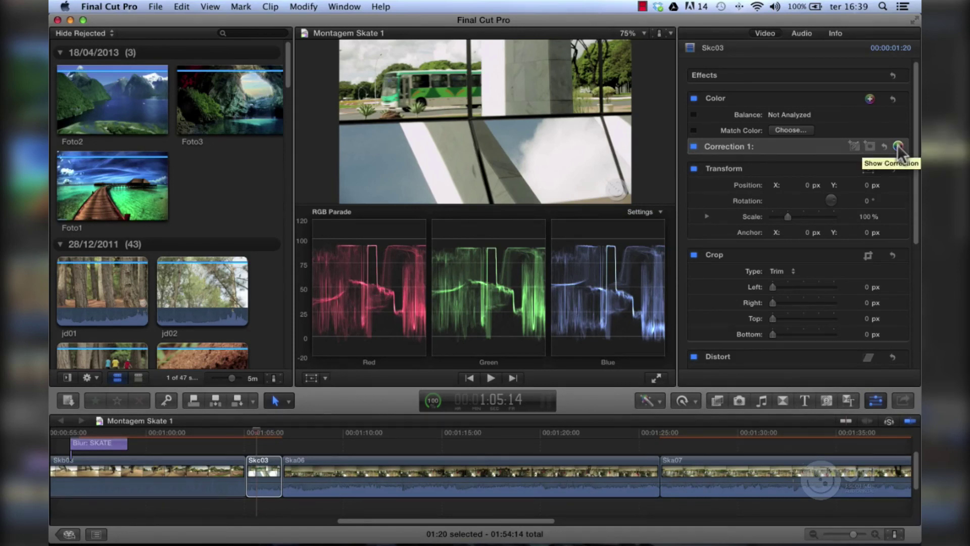
click(659, 212)
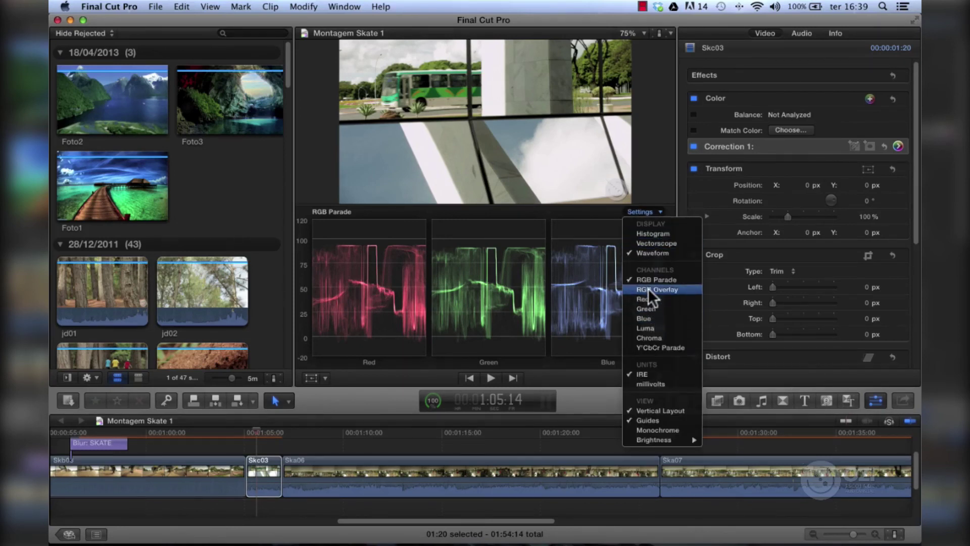
click(526, 265)
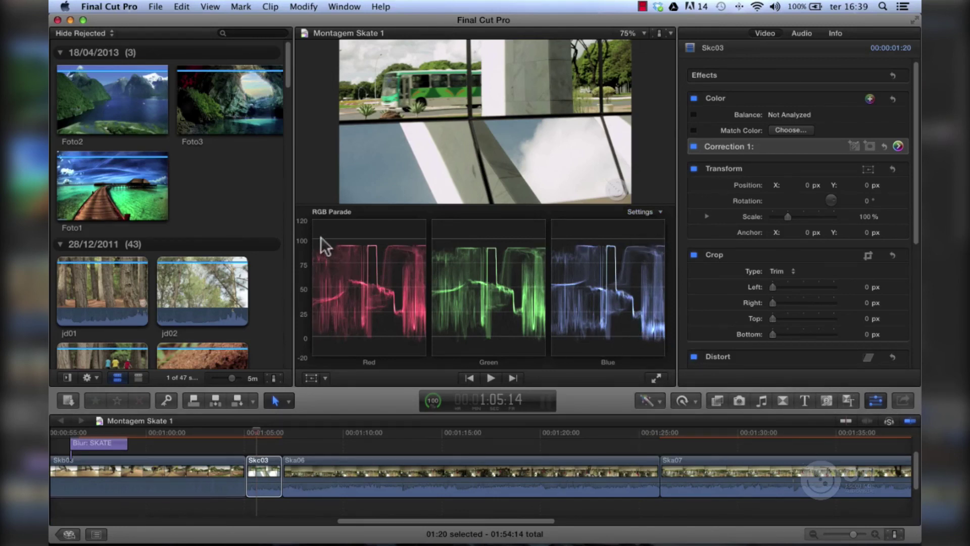
click(660, 209)
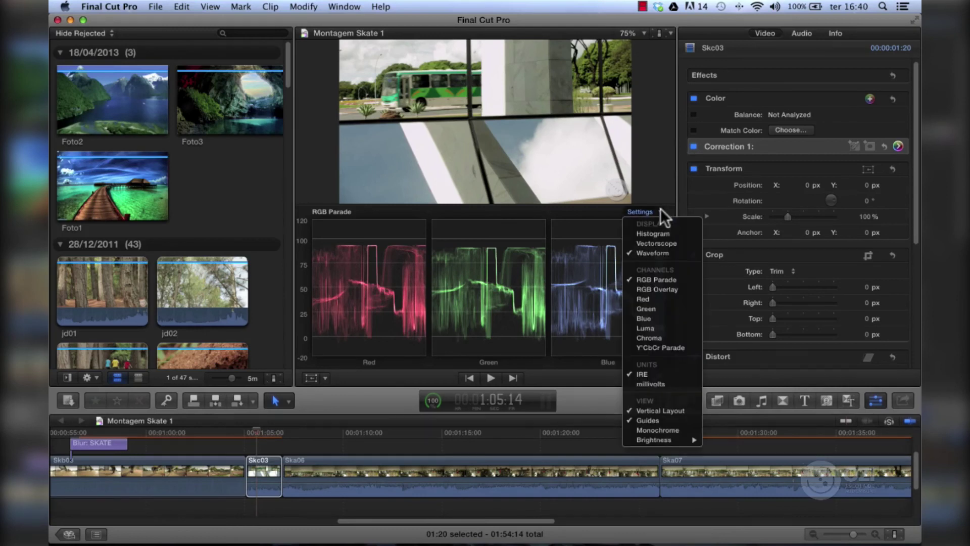
click(647, 326)
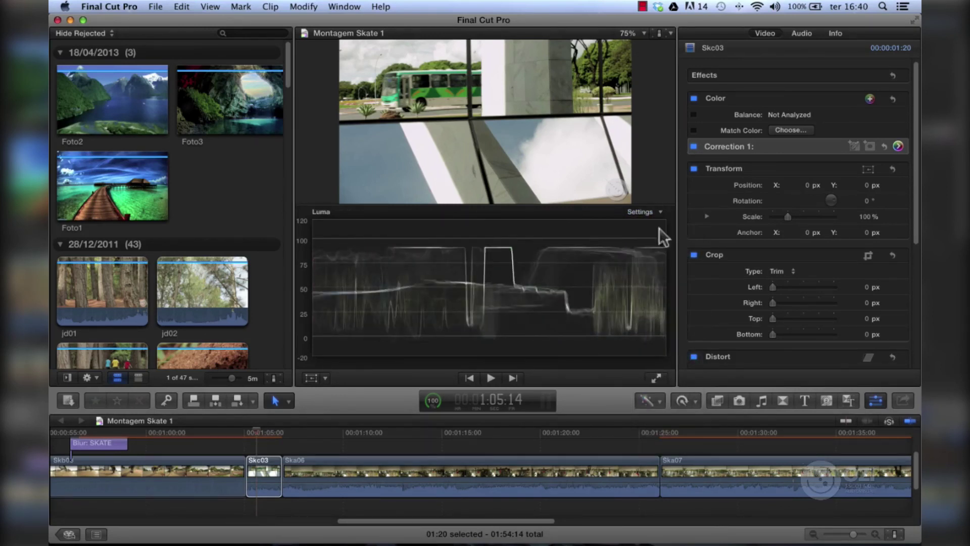
click(661, 209)
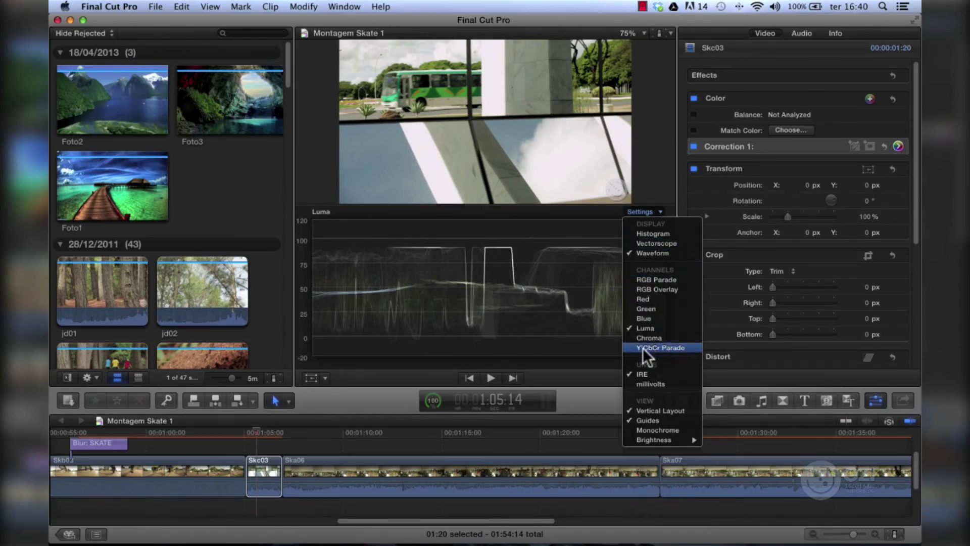
click(657, 347)
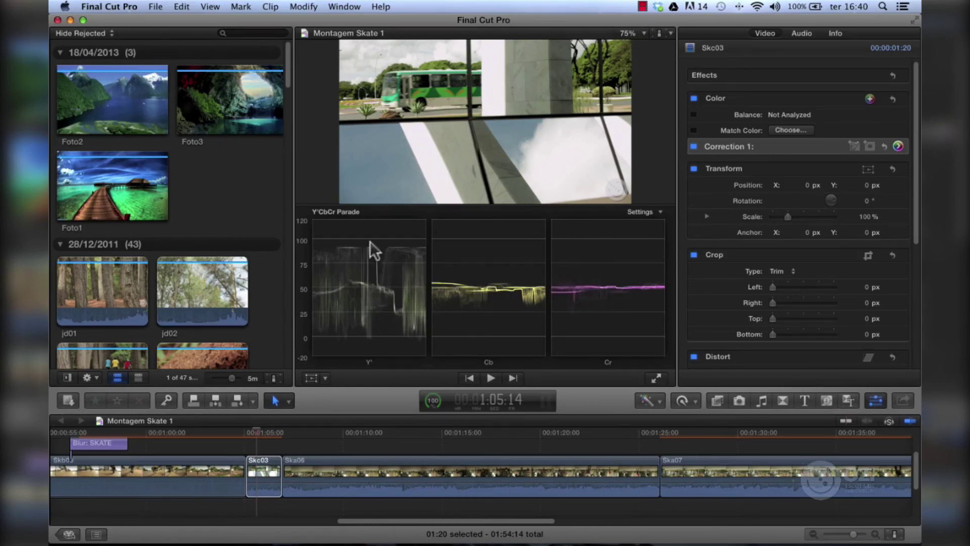
click(653, 213)
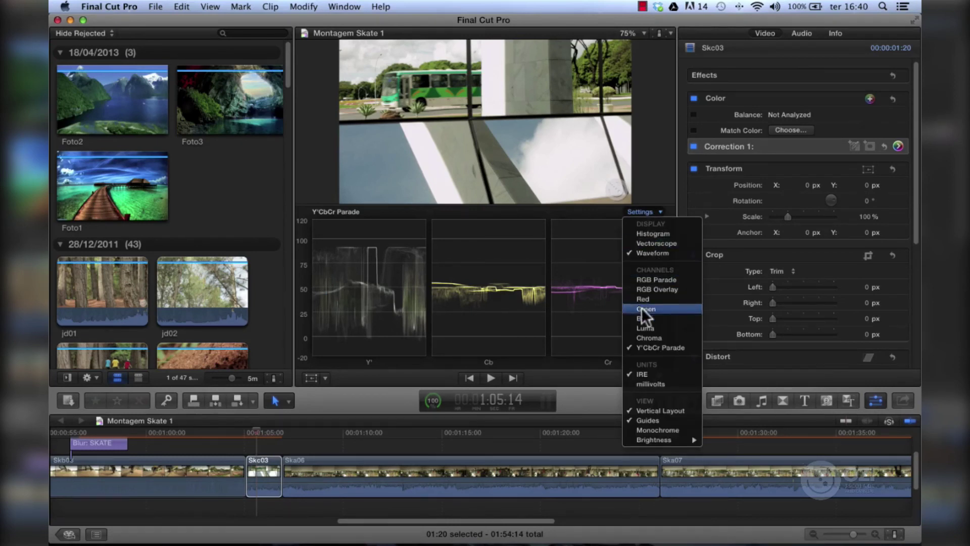
click(640, 324)
click(648, 213)
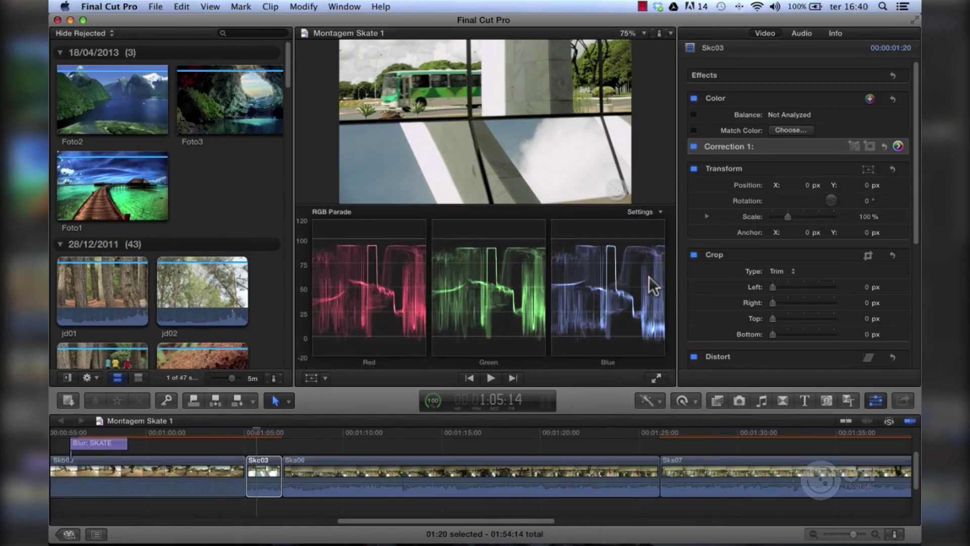
Disable Correction 1 to show the skate clip's uncorrected, brighter look.
click(693, 146)
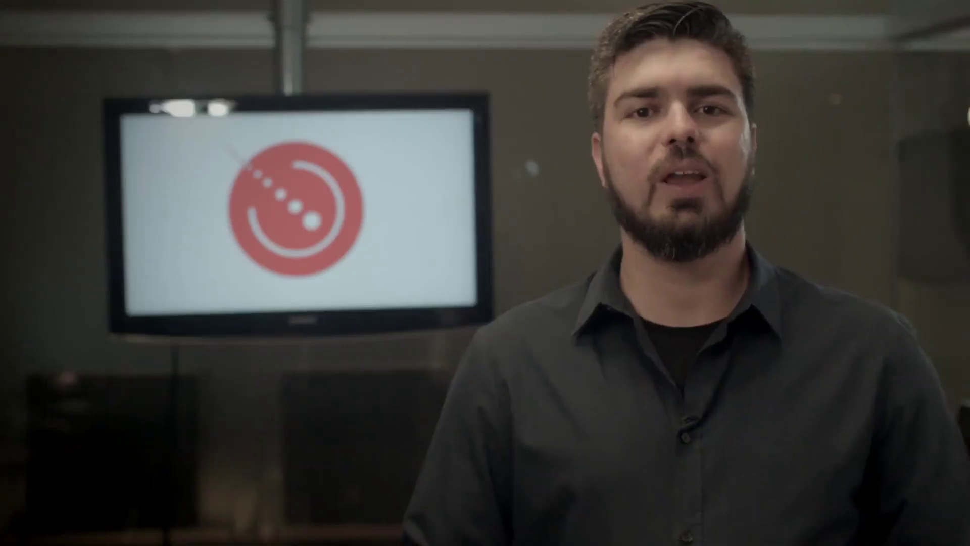